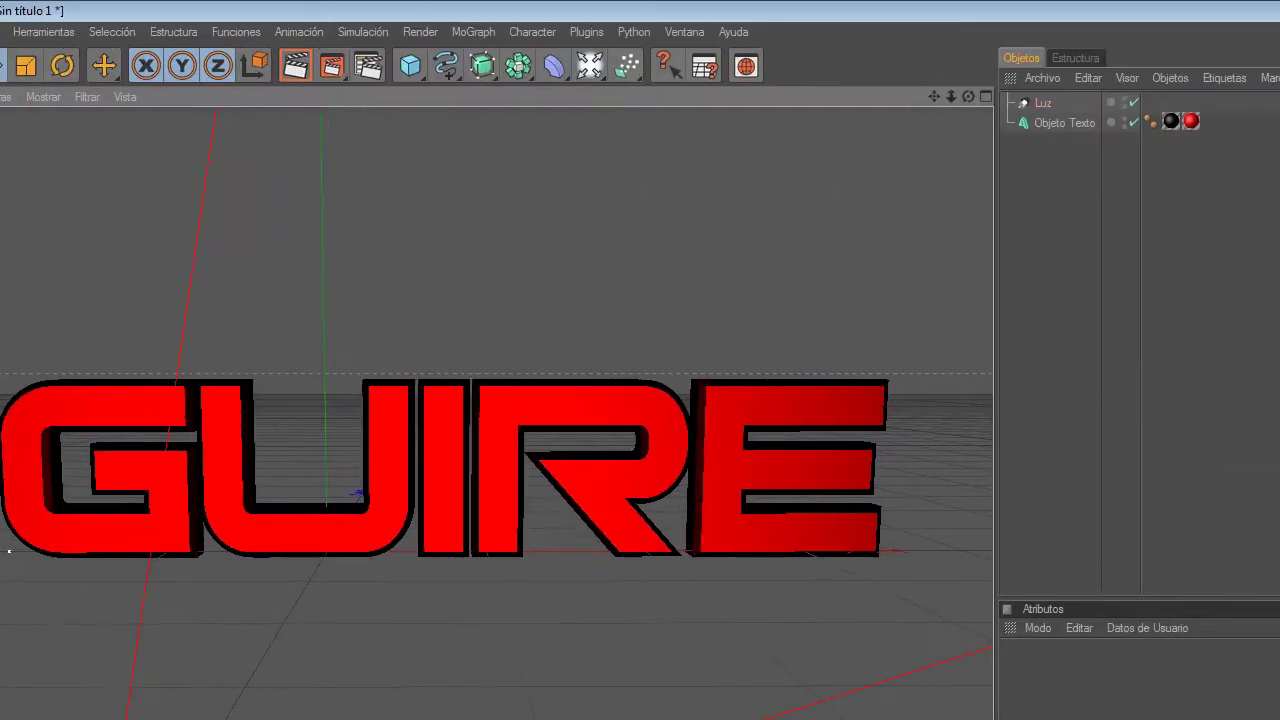
Open the render settings and set the 3D text object's wording to COD.
key("ctrl+b")
left_click(60, 92)
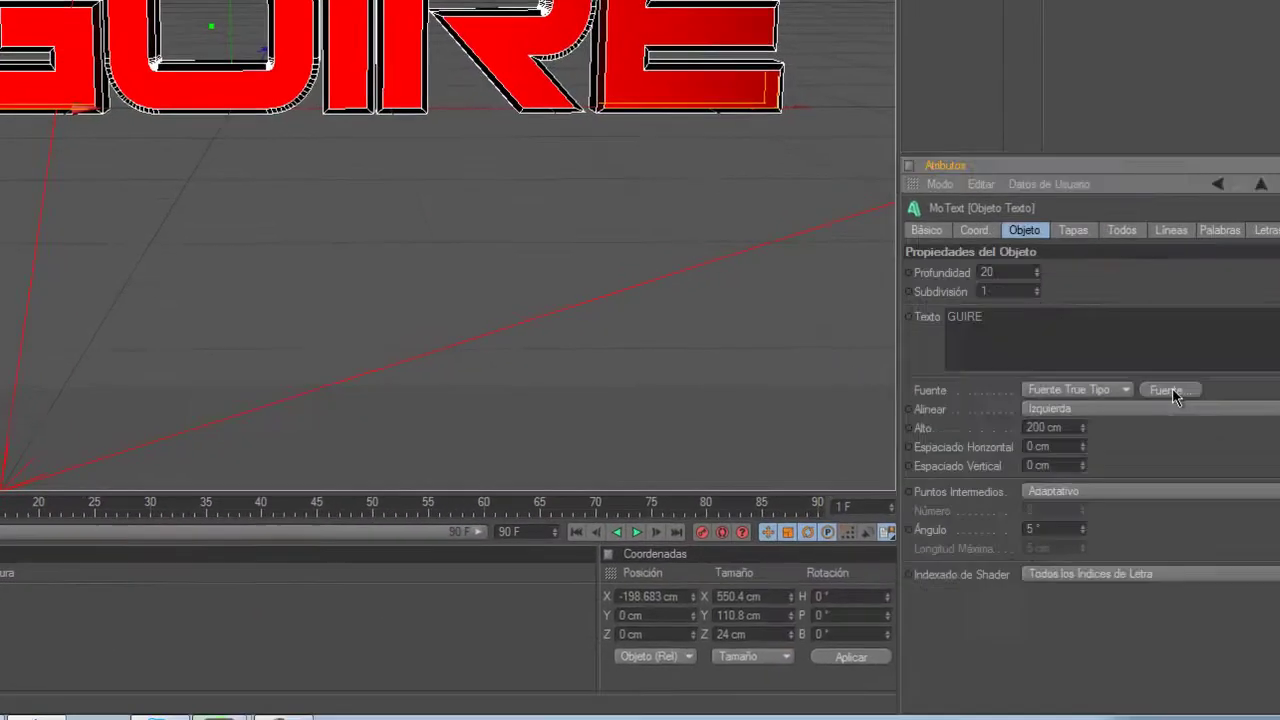
type("COD")
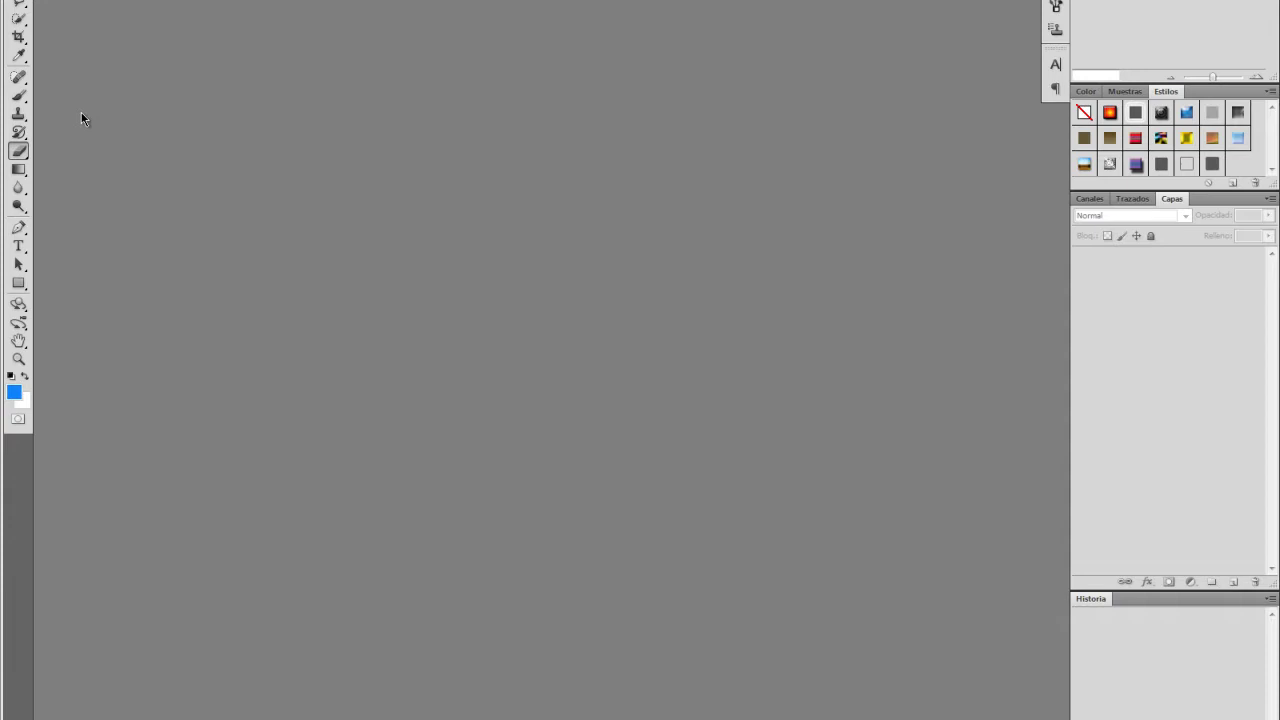
Switch to Photoshop, open Long template.psd and reset the foreground and background colours to their defaults.
key("ctrl+o")
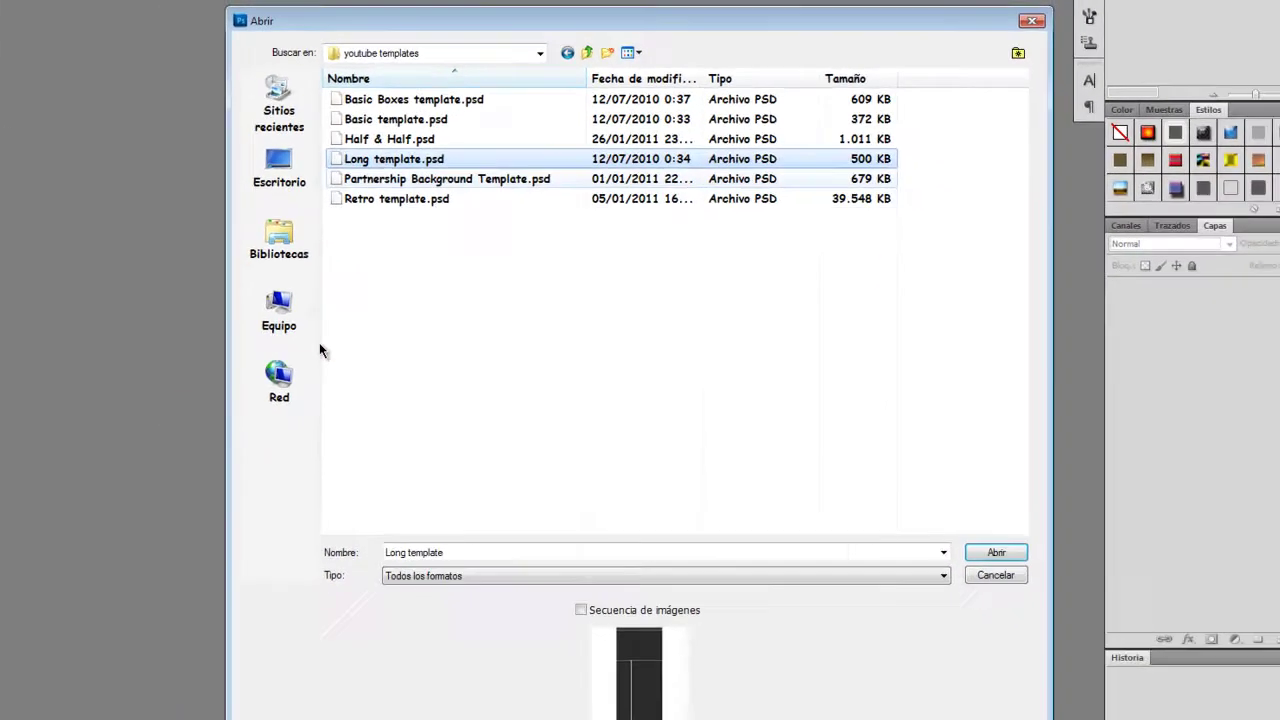
key("Up")
key("Return")
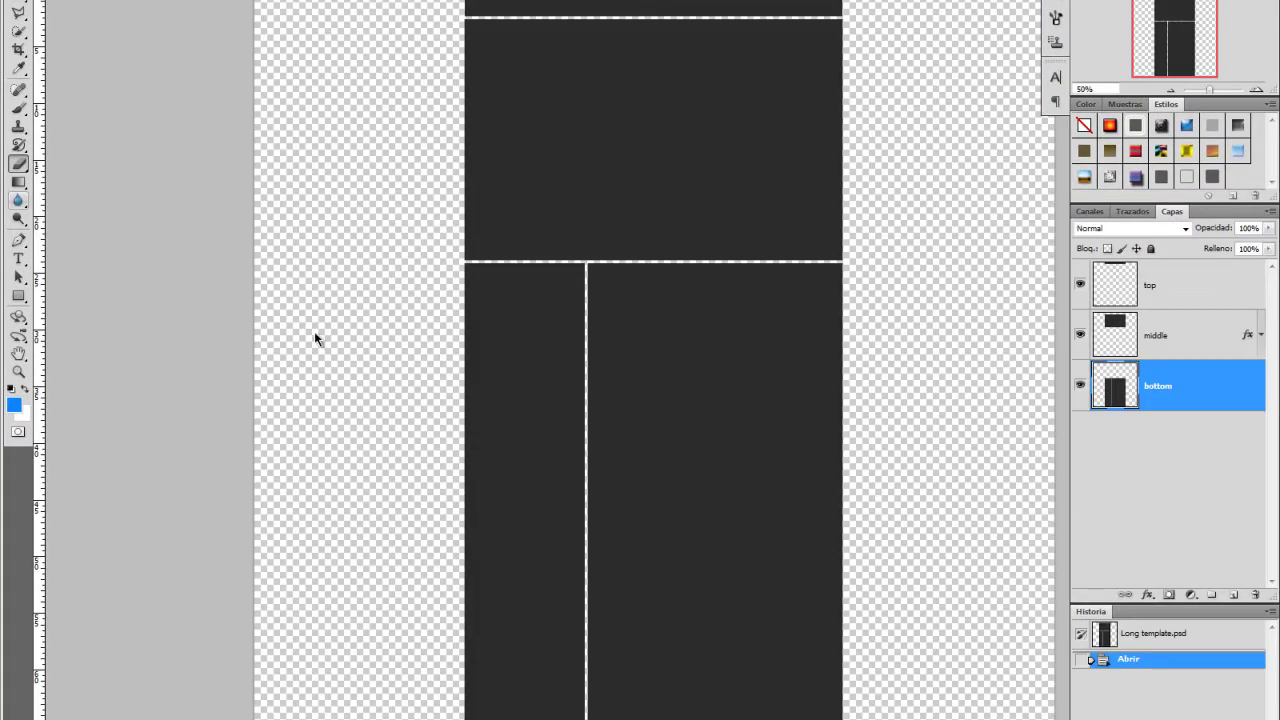
key("d")
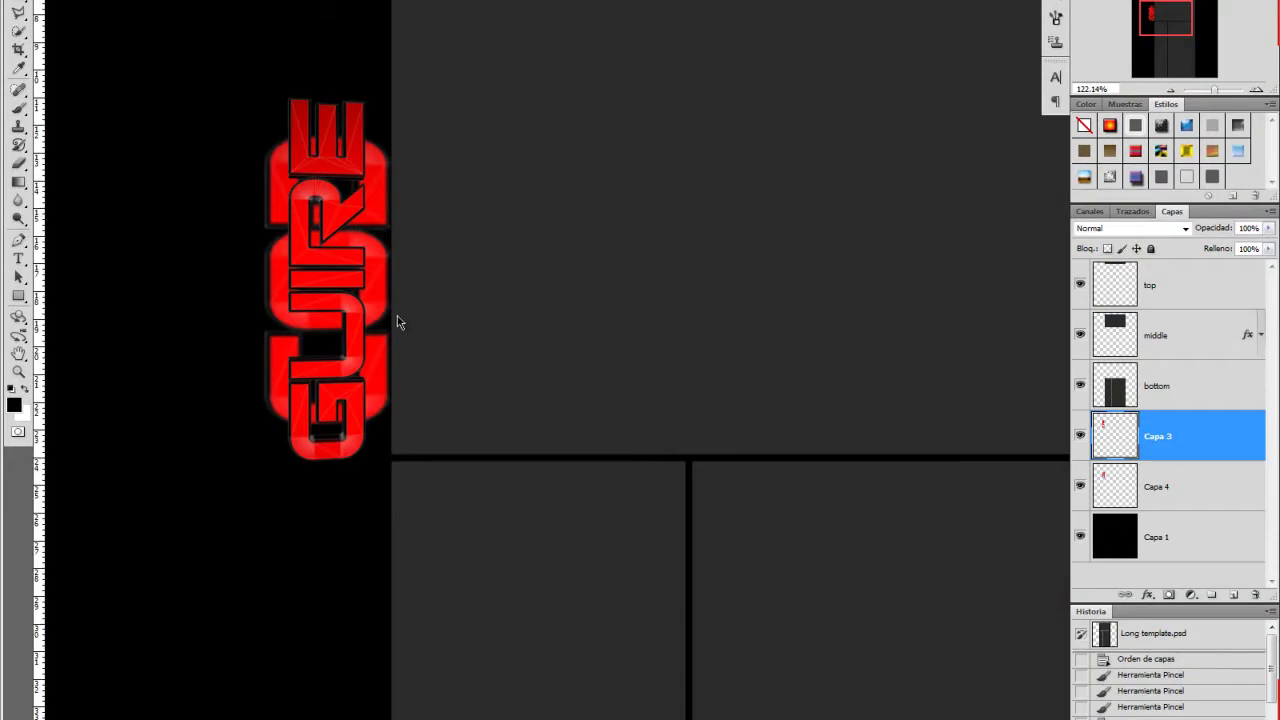
Open Comp 1_00000.png and place it over the GUIRE text in Aclarar mode, rotated -90° and scaled to 43.41% by 40.31%.
key("ctrl+o")
left_click(408, 184)
double_click(546, 334)
double_click(410, 140)
scroll(538, 329, "down", 5)
scroll(538, 329, "up", 2)
scroll(538, 329, "down", 10)
scroll(538, 329, "up", 15)
double_click(894, 386)
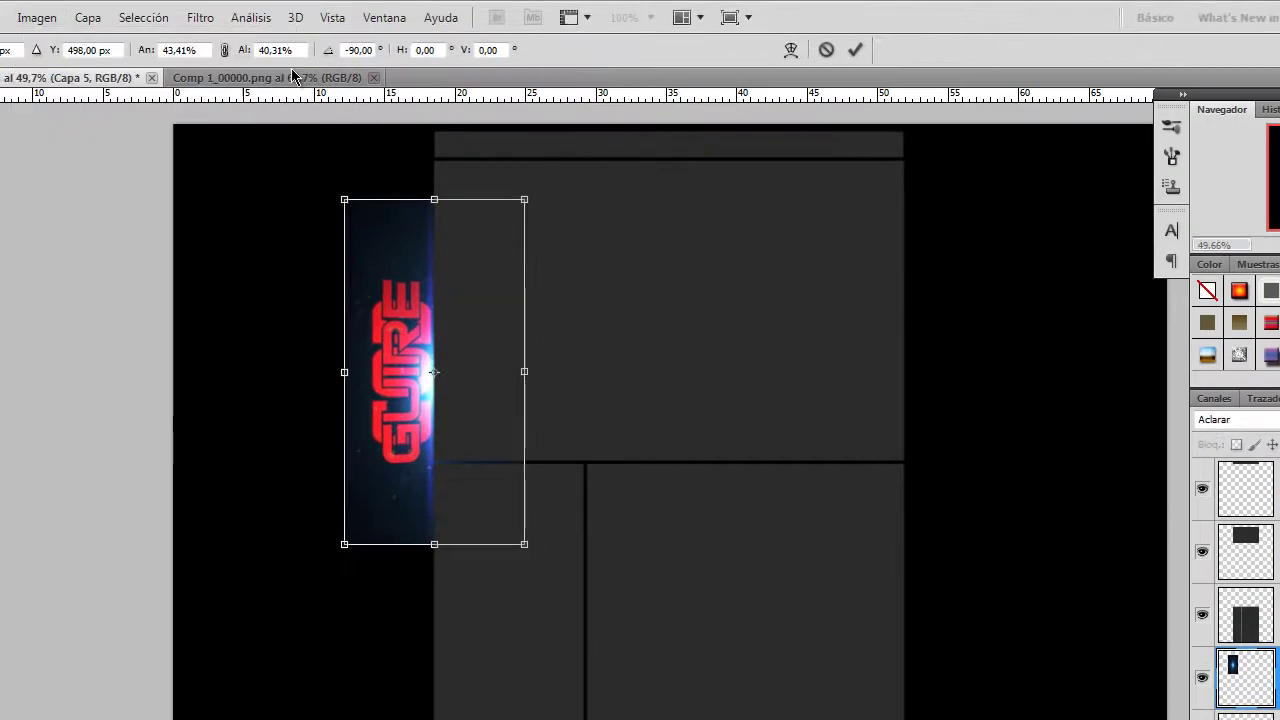
key("Return")
Recolour the flare layer beside the GUIRE text red with Hue/Saturation and duplicate that layer.
key("ctrl+u")
left_click_drag(341, 519, 414, 519)
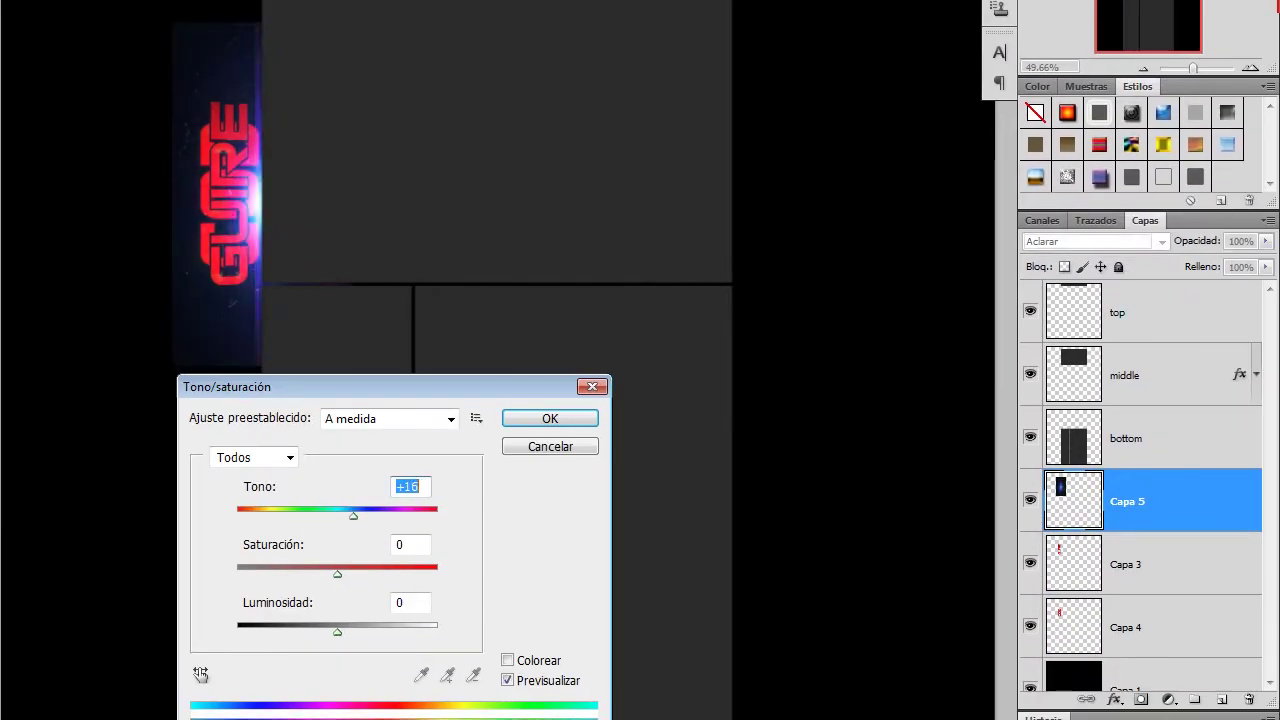
left_click(550, 418)
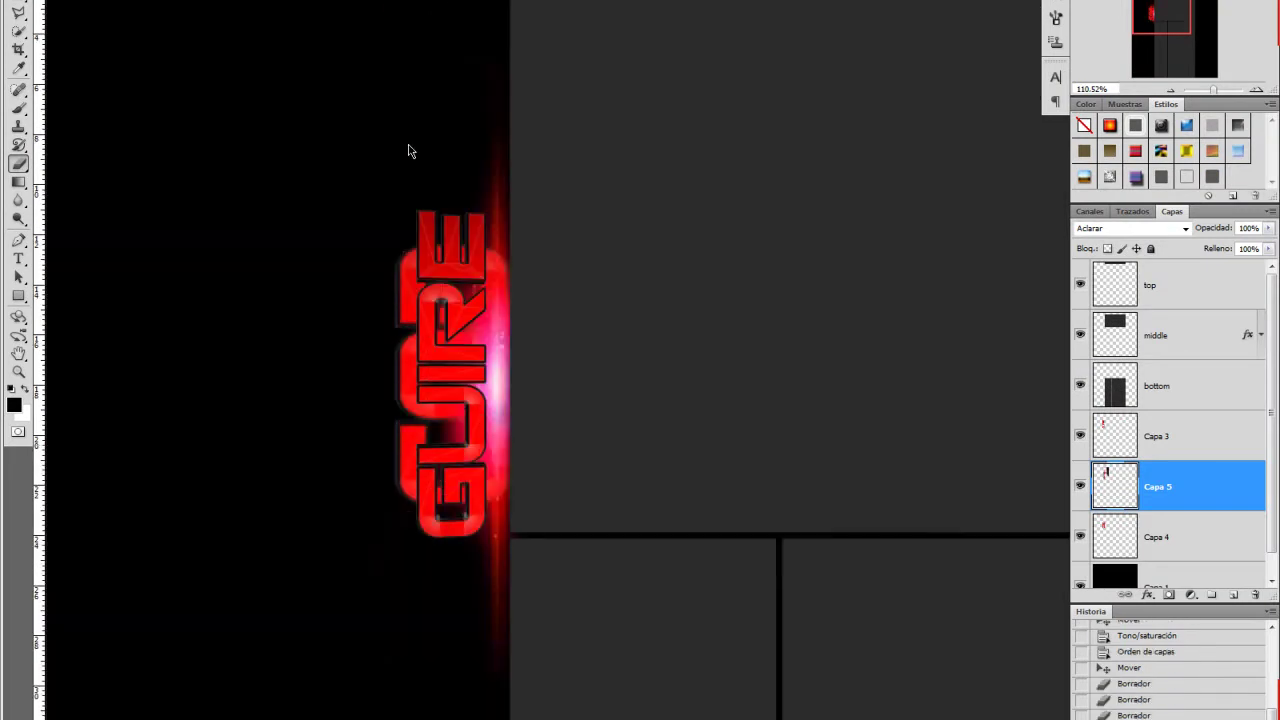
key("ctrl+j")
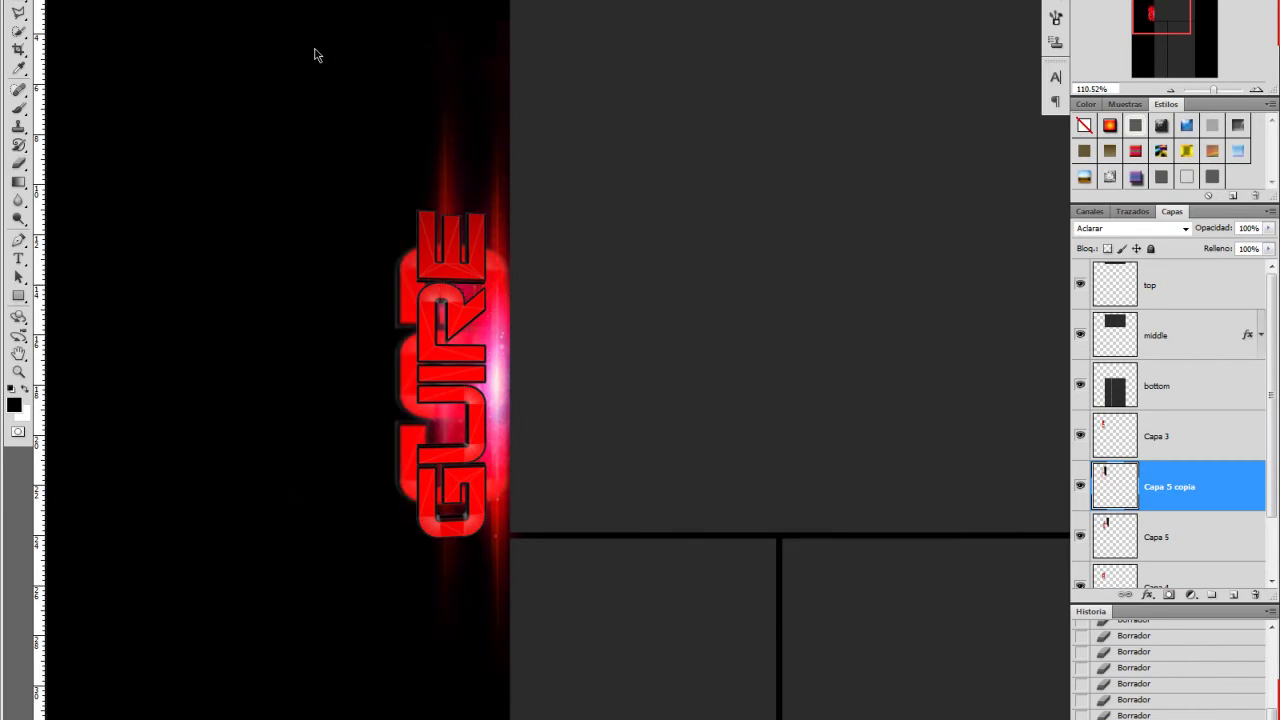
Open I_see_the_light_by_Jaaku_Monkey.jpg and set its hue to +170 and its saturation to 94.
key("ctrl+o")
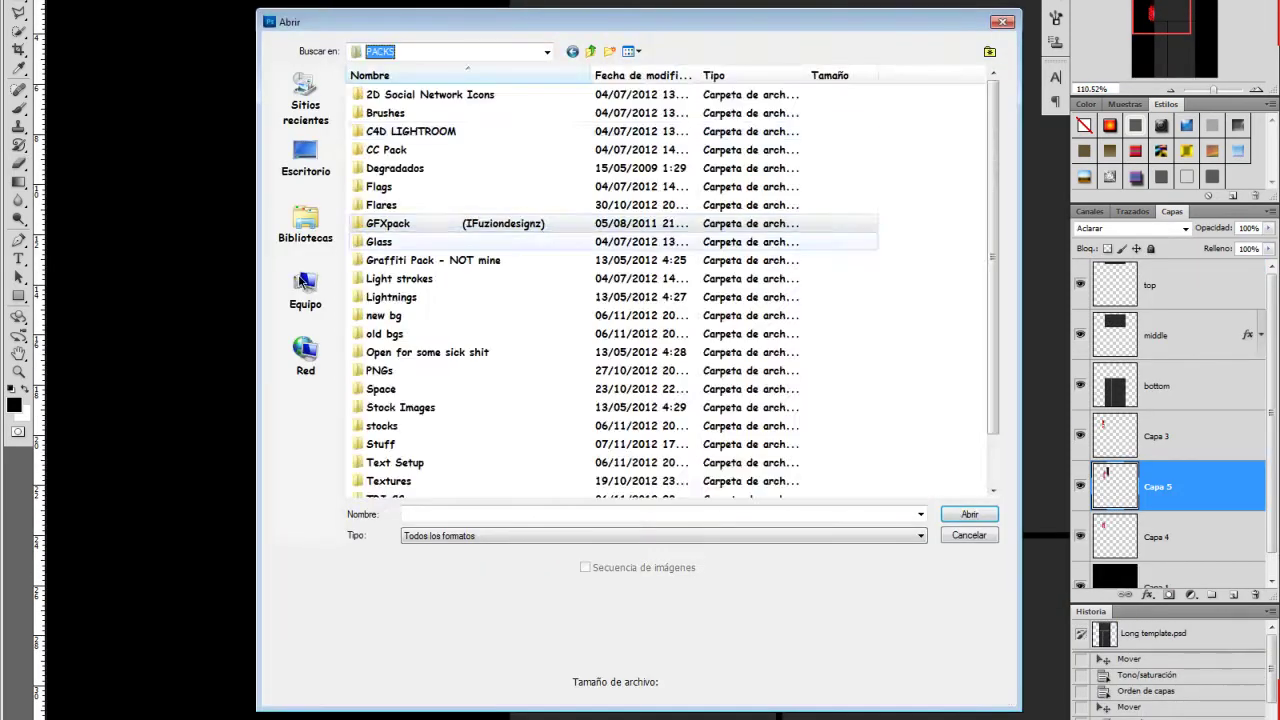
key("Return")
key("ctrl+u")
key("shift+Up")
key("shift+Up")
key("shift+Up")
key("shift+Up")
key("shift+Up")
key("shift+Up")
key("shift+Up")
key("shift+Up")
key("shift+Up")
key("shift+Up")
key("shift+Up")
key("shift+Up")
key("shift+Up")
key("shift+Up")
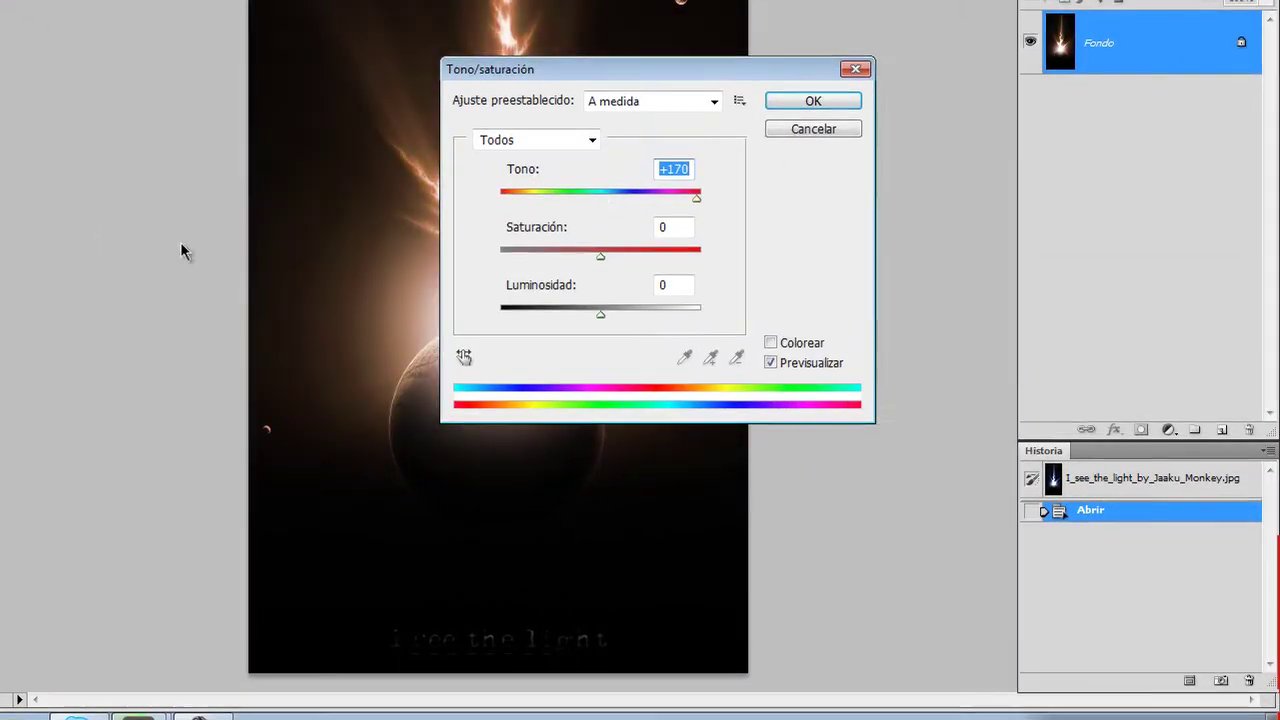
key("Tab")
type("94")
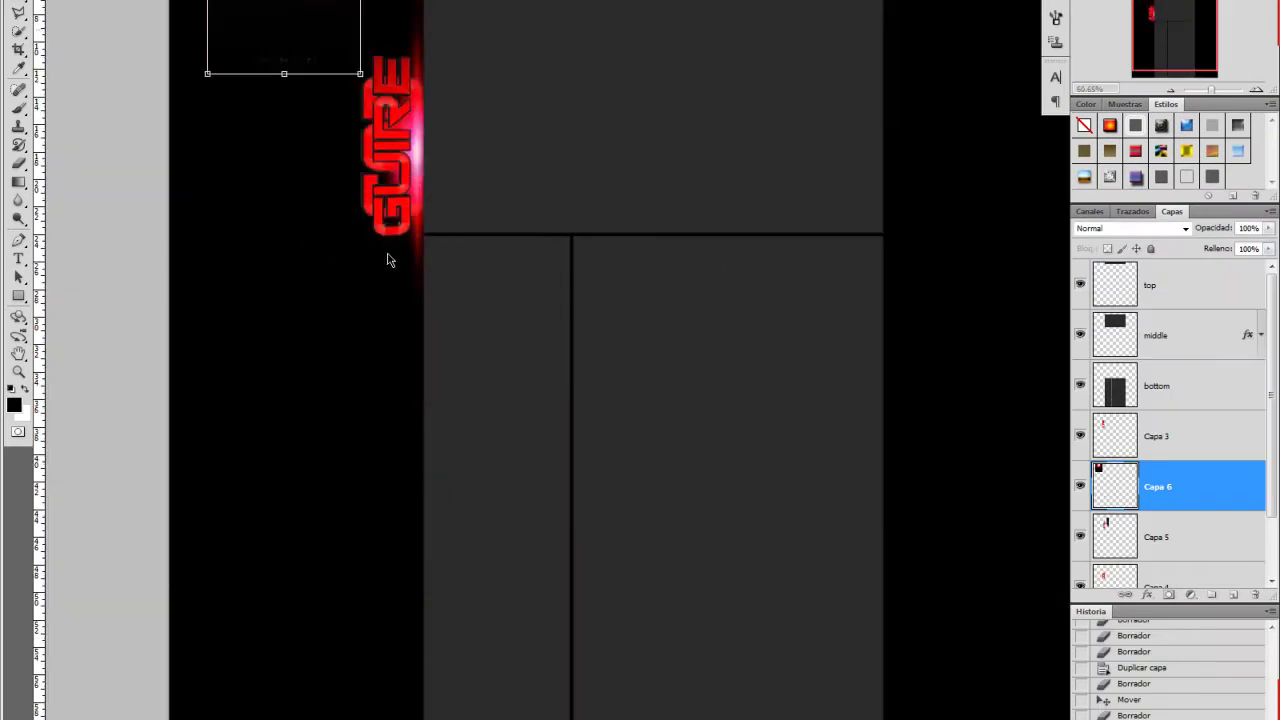
Place the red light image behind the GUIRE text along the template's left edge with the Trama blending mode.
left_click_drag(388, 260, 388, 260)
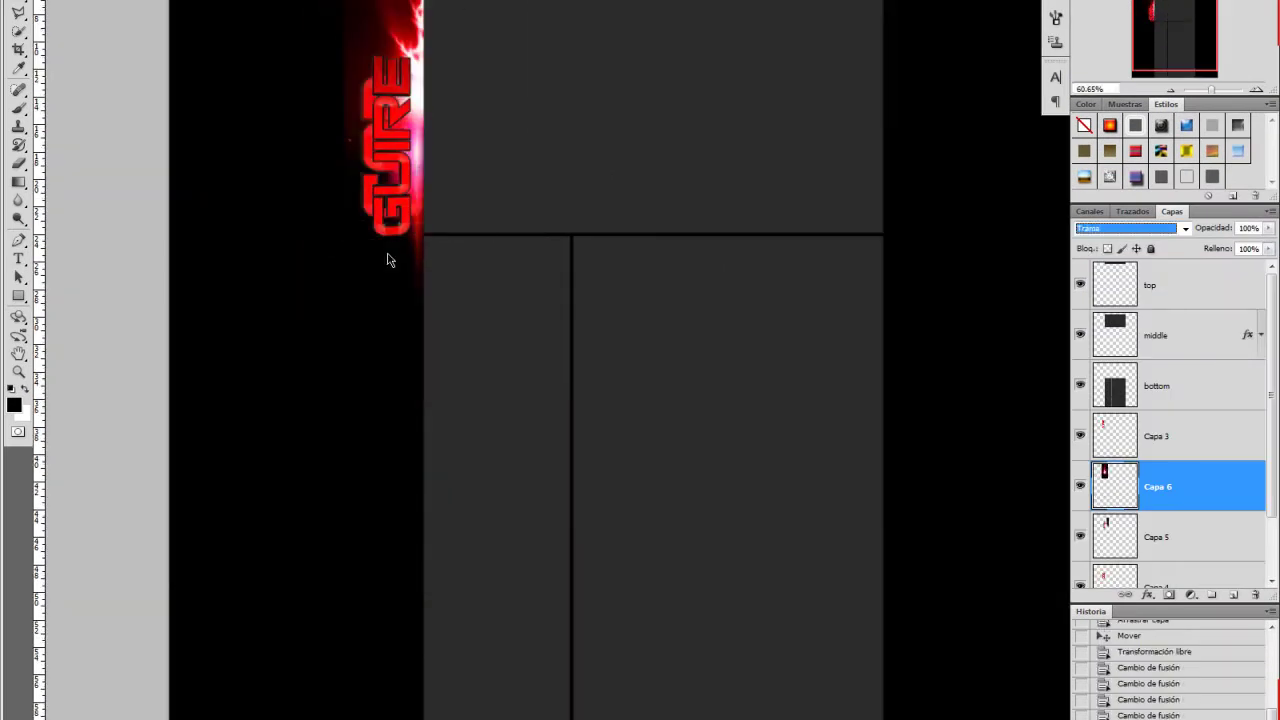
scroll(388, 260, "up", 3)
scroll(335, 198, "up", 3)
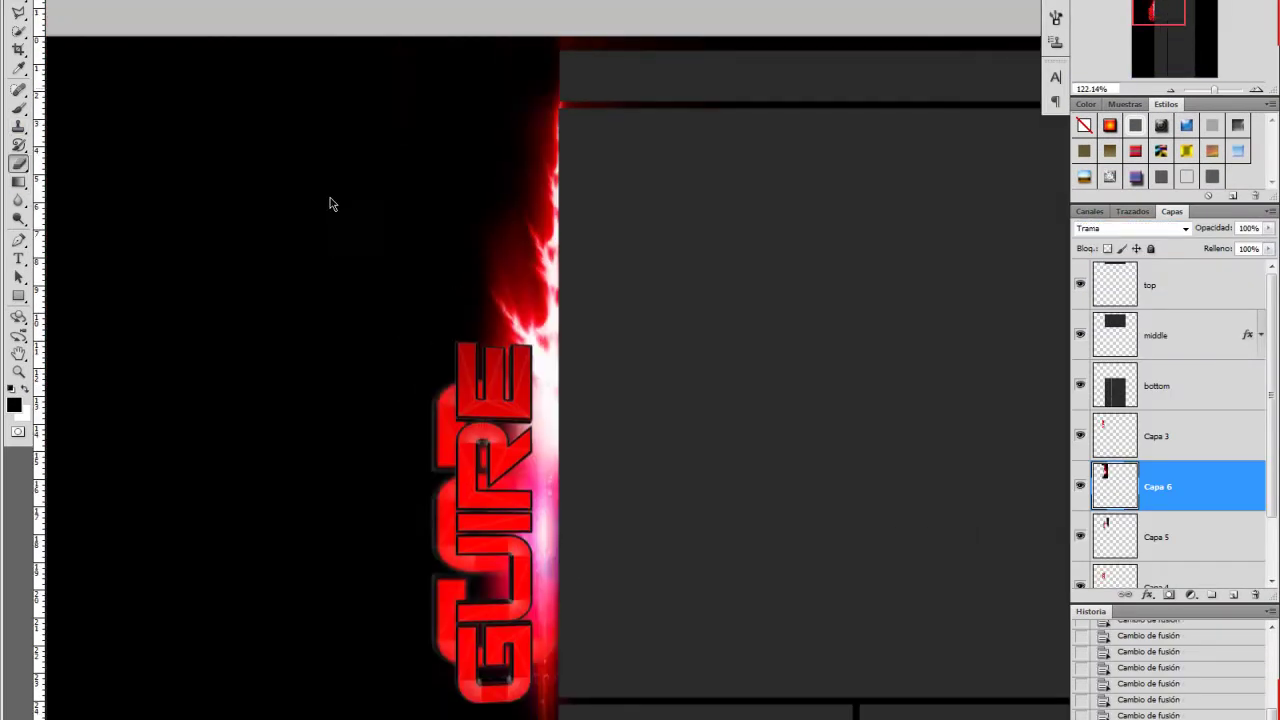
Duplicate the light layer and transform the copy so its streaks extend downward along the template's left edge below the GUIRE text.
scroll(313, 100, "down", 4)
key("ctrl+j")
scroll(337, 46, "up", 3)
key("ctrl+t")
scroll(294, 331, "up", 3)
scroll(297, 316, "down", 4)
scroll(297, 316, "down", 4)
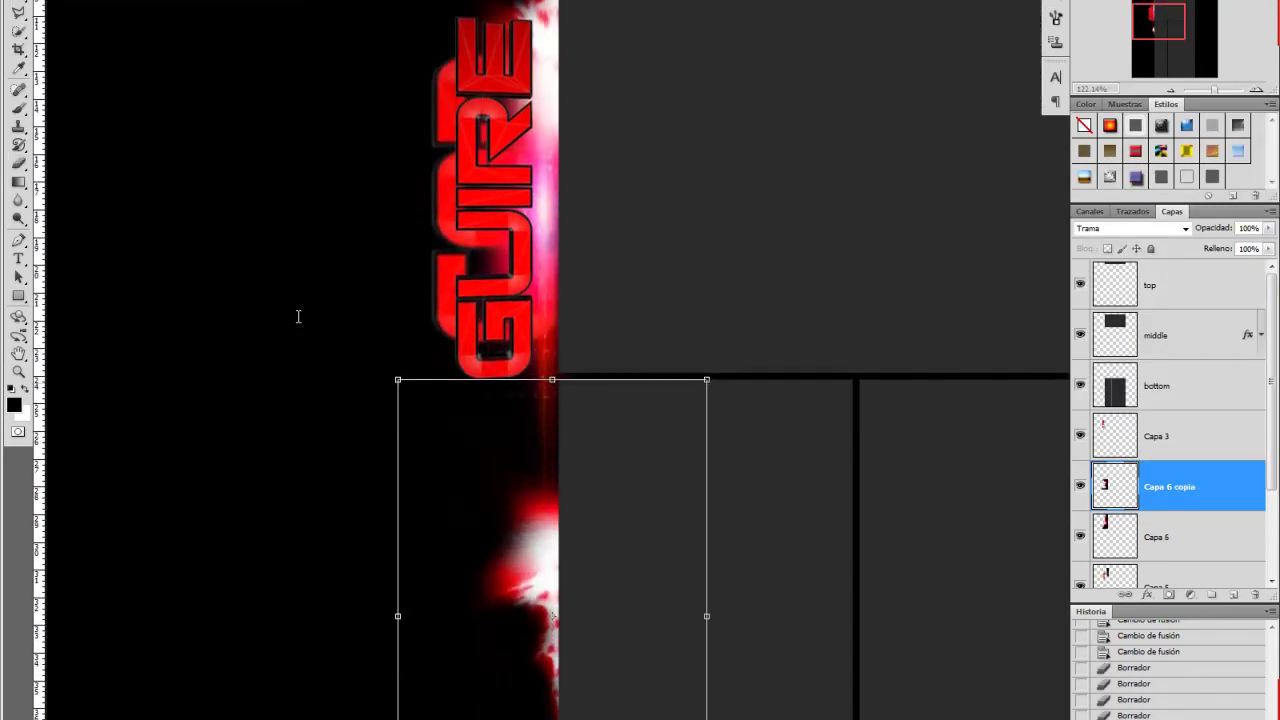
scroll(557, 360, "down", 2)
scroll(414, 129, "up", 4)
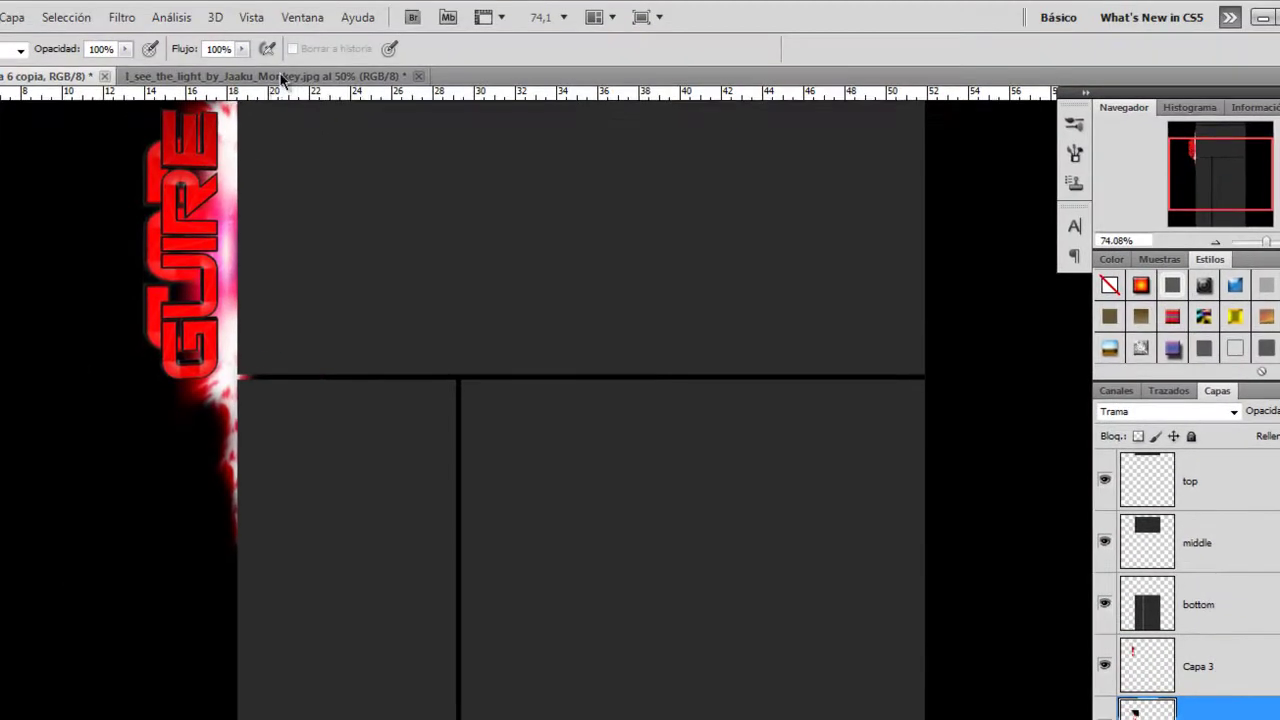
Add a sideways copy of the light image as a layer behind the GUIRE text and change its blending mode.
scroll(498, 110, "up", 5)
left_click(164, 0)
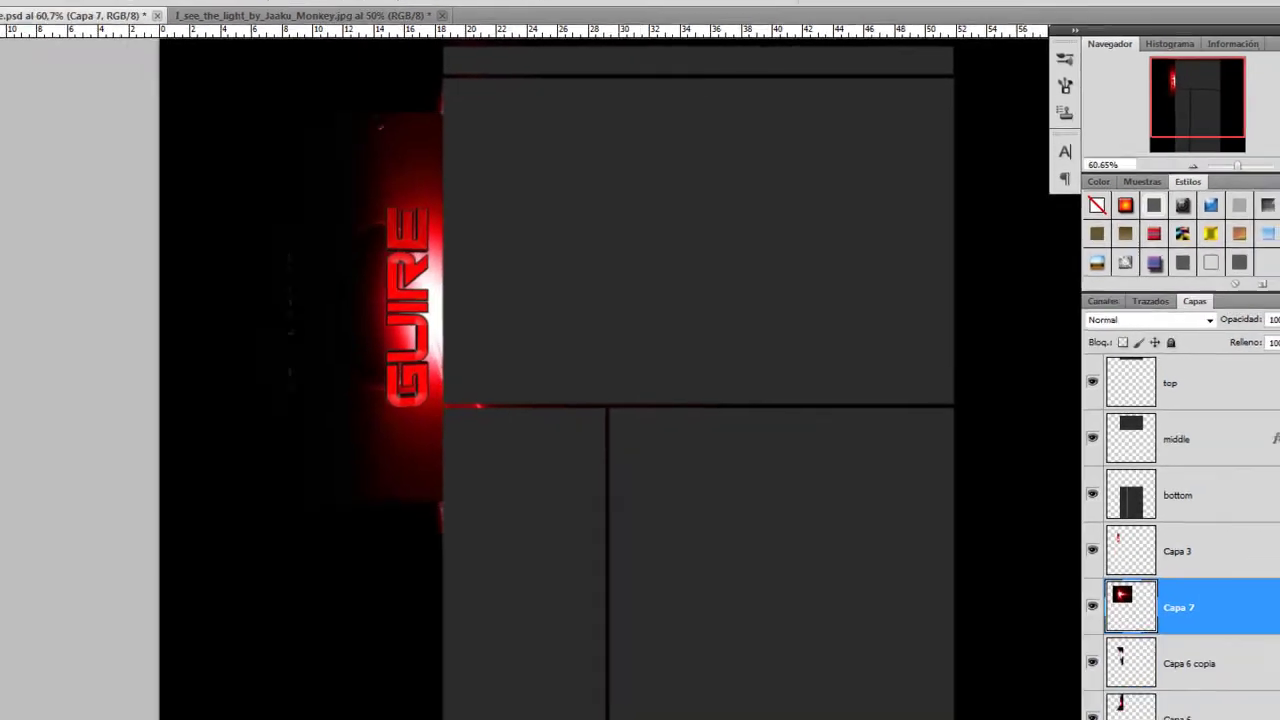
left_click(1150, 320)
left_click(1110, 471)
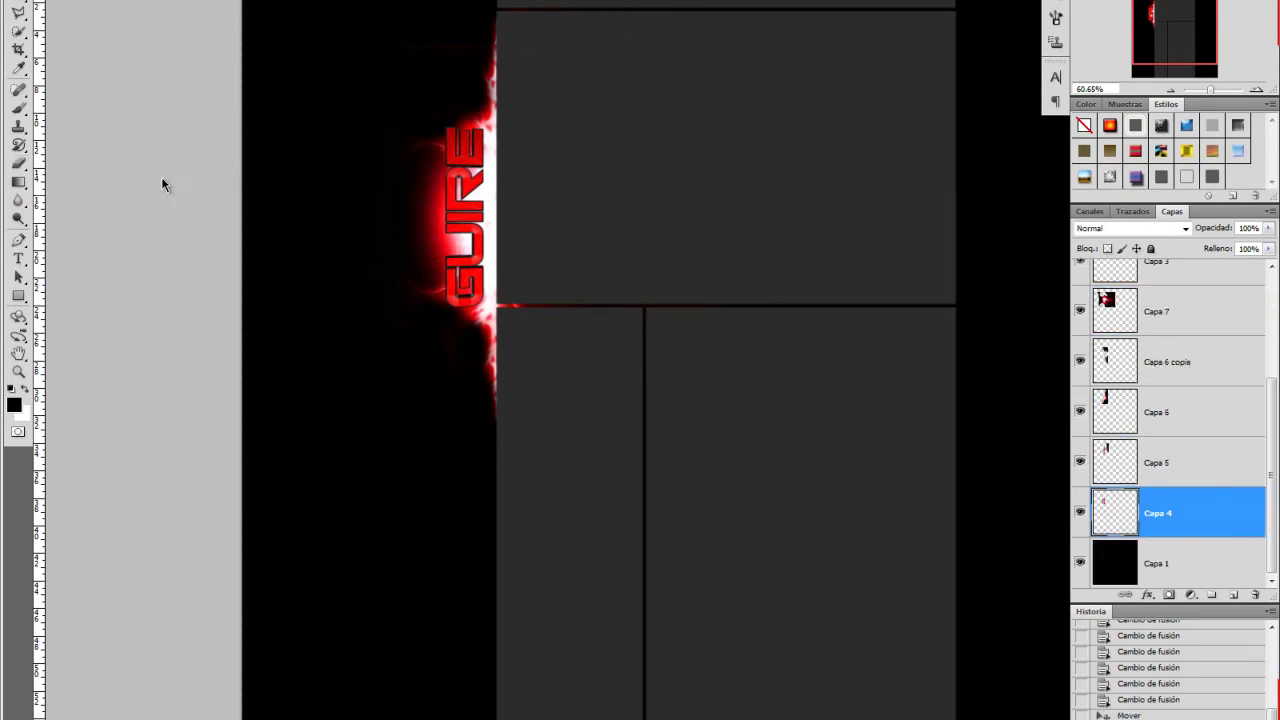
Move layer Capa 4 up the layer stack to directly beneath Capa 7.
key("ctrl+bracketright")
key("ctrl+bracketright")
key("ctrl+bracketright")
key("ctrl+bracketright")
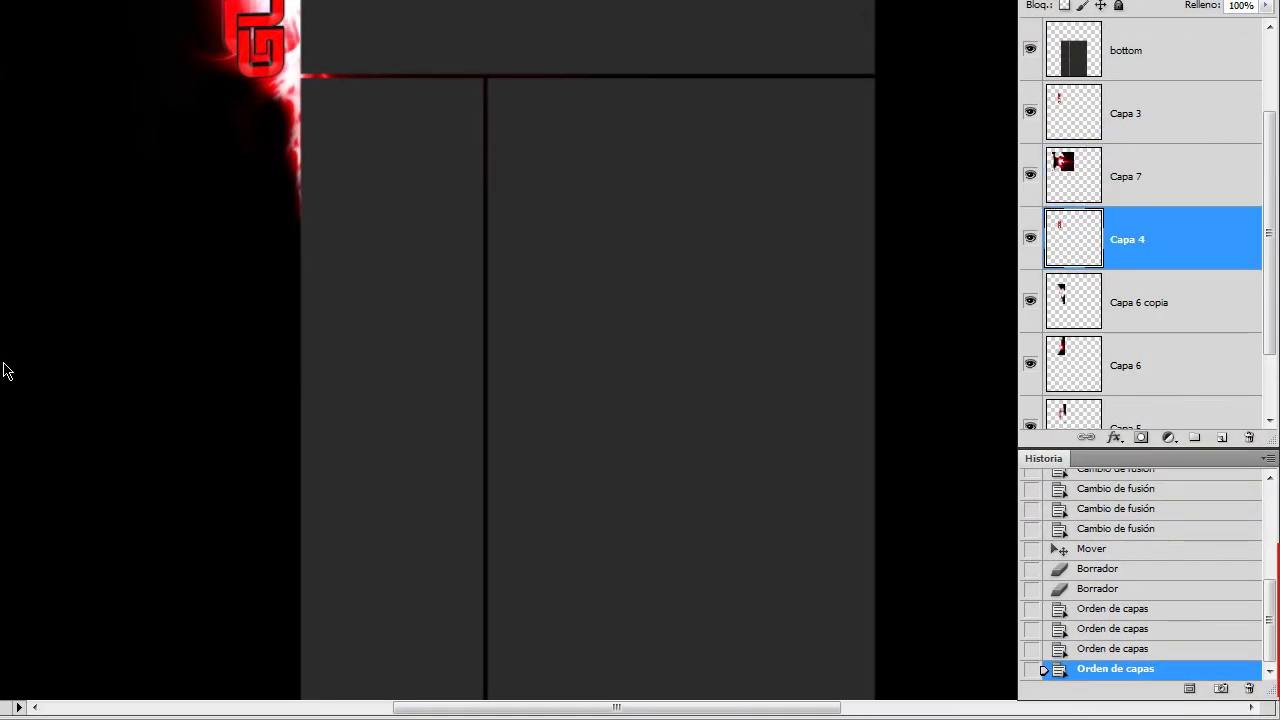
key("alt+bracketleft")
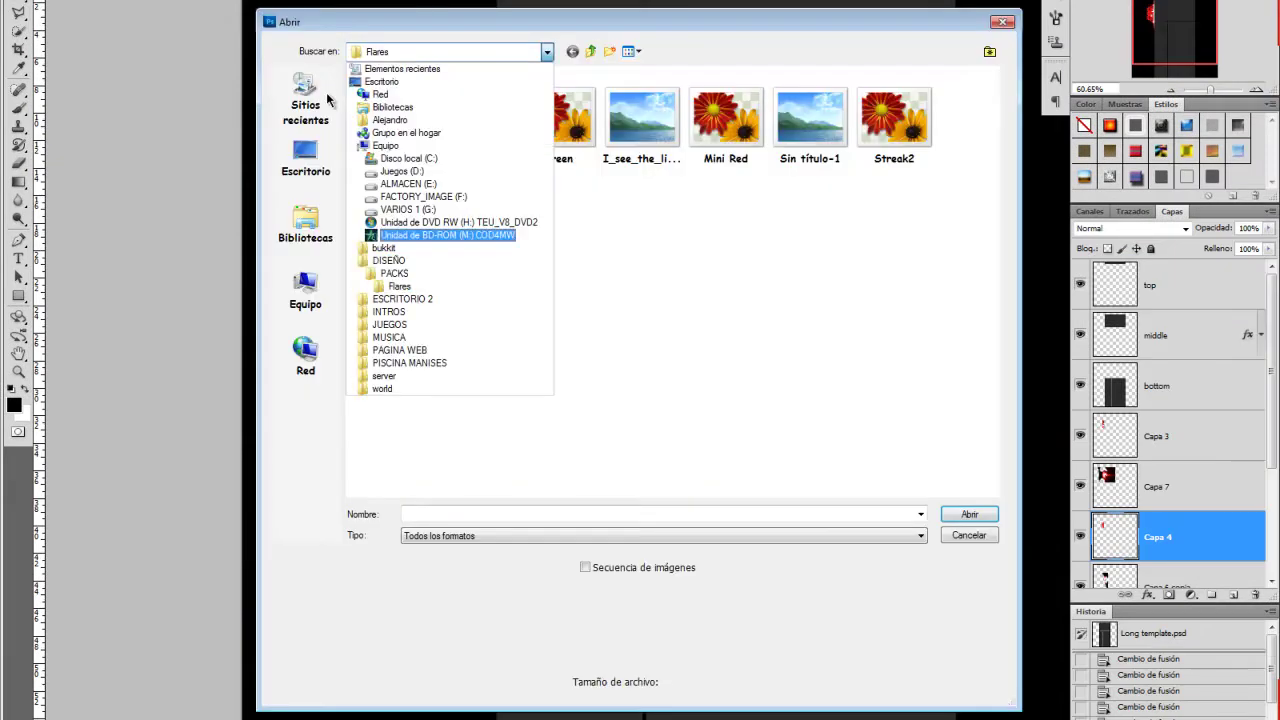
Browse from the desktop to the ribbon resource and open Ribbons.psd.
key("BackSpace")
left_click(305, 160)
double_click(420, 168)
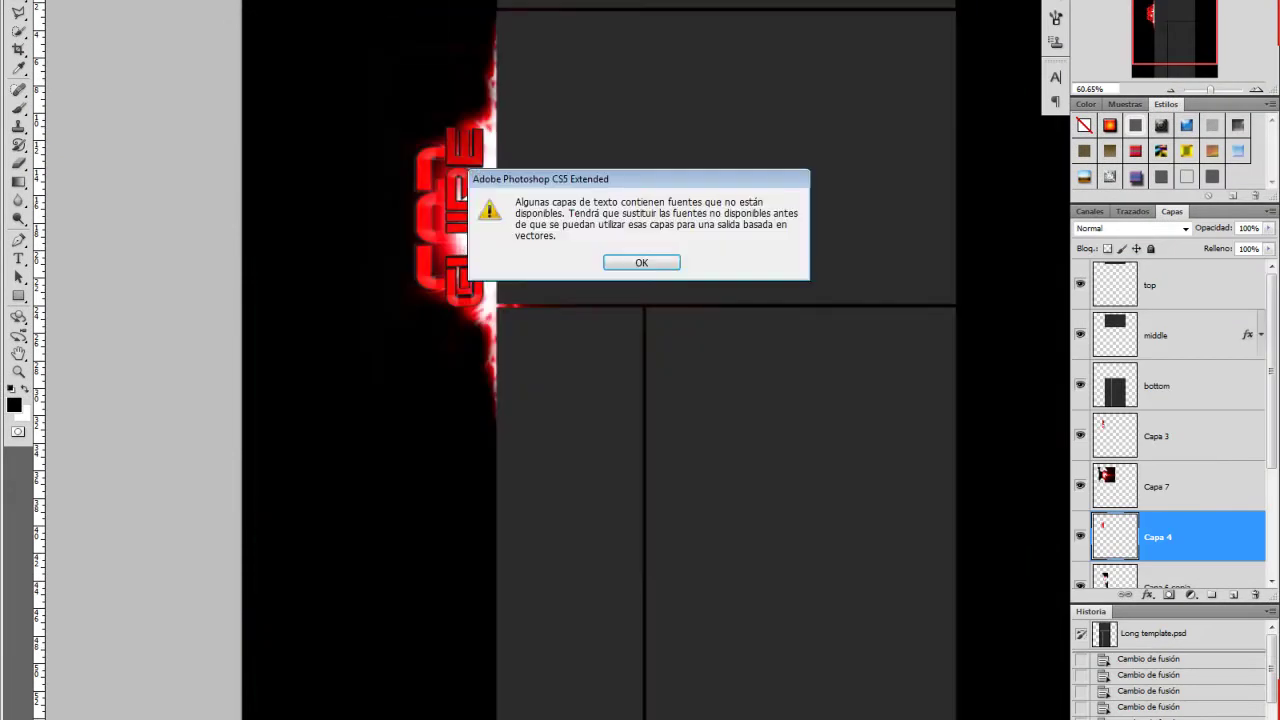
key("Return")
Merge the layers inside the subgroups of the first ribbon group.
key("ctrl+plus")
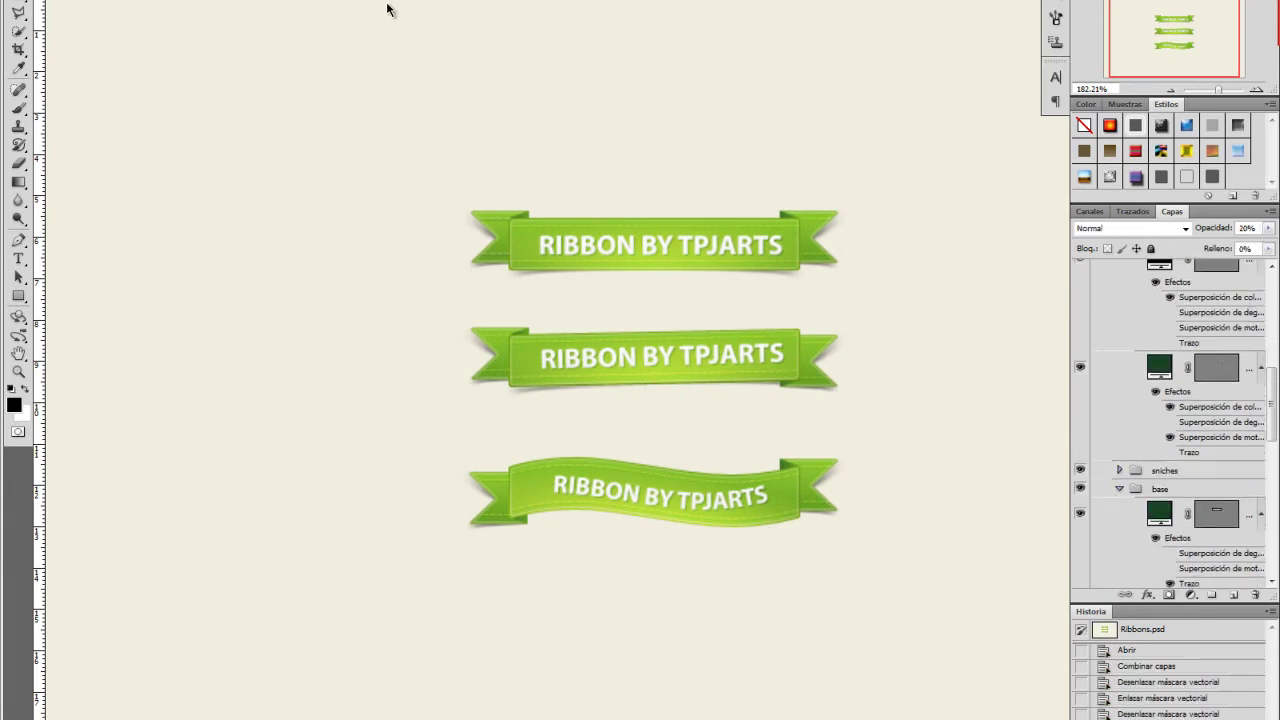
right_click(1156, 333)
right_click(1156, 333)
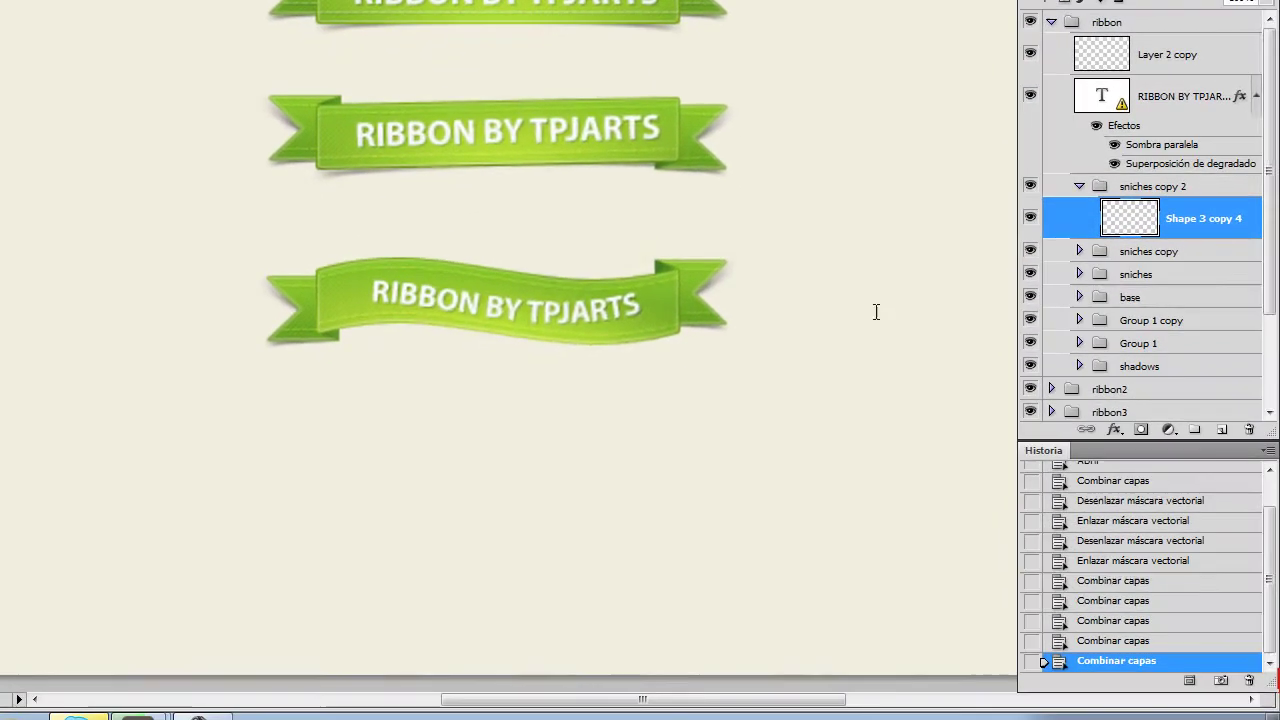
Adjust the Hue/Saturation of the stitching layers in the first ribbon's sniches groups.
key("ctrl+u")
key("Return")
key("ctrl+u")
key("Return")
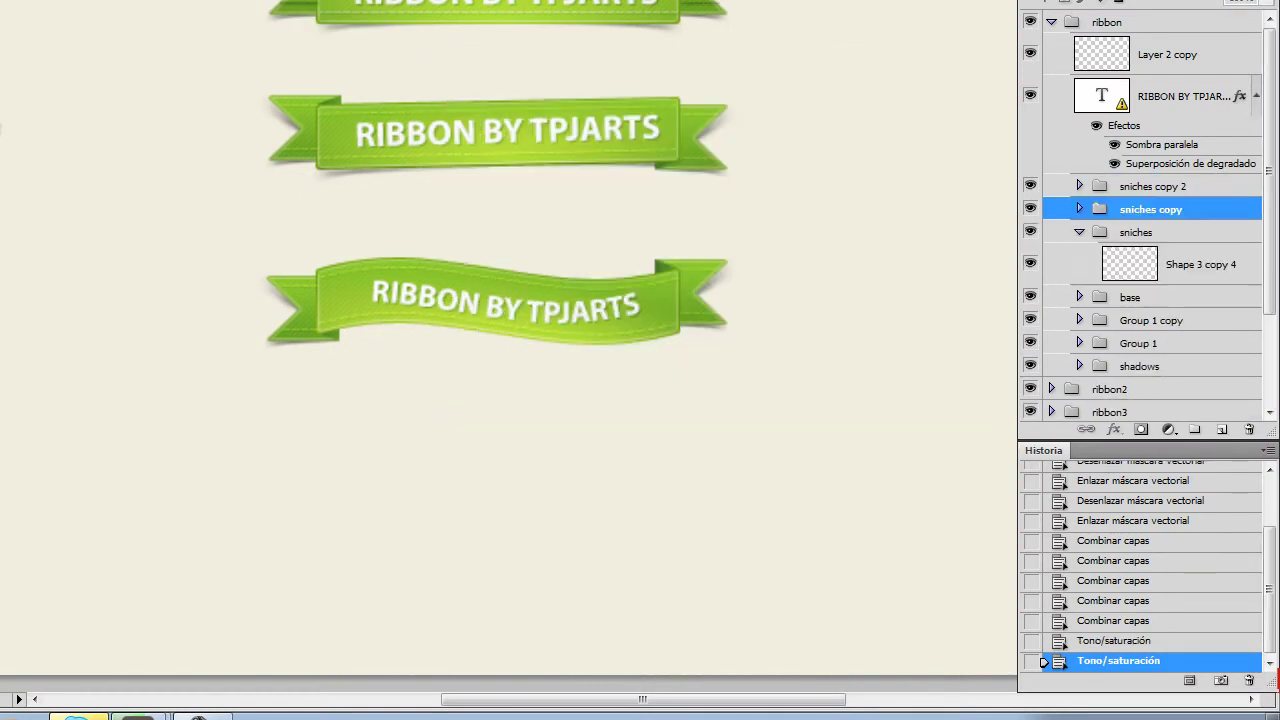
key("ctrl+u")
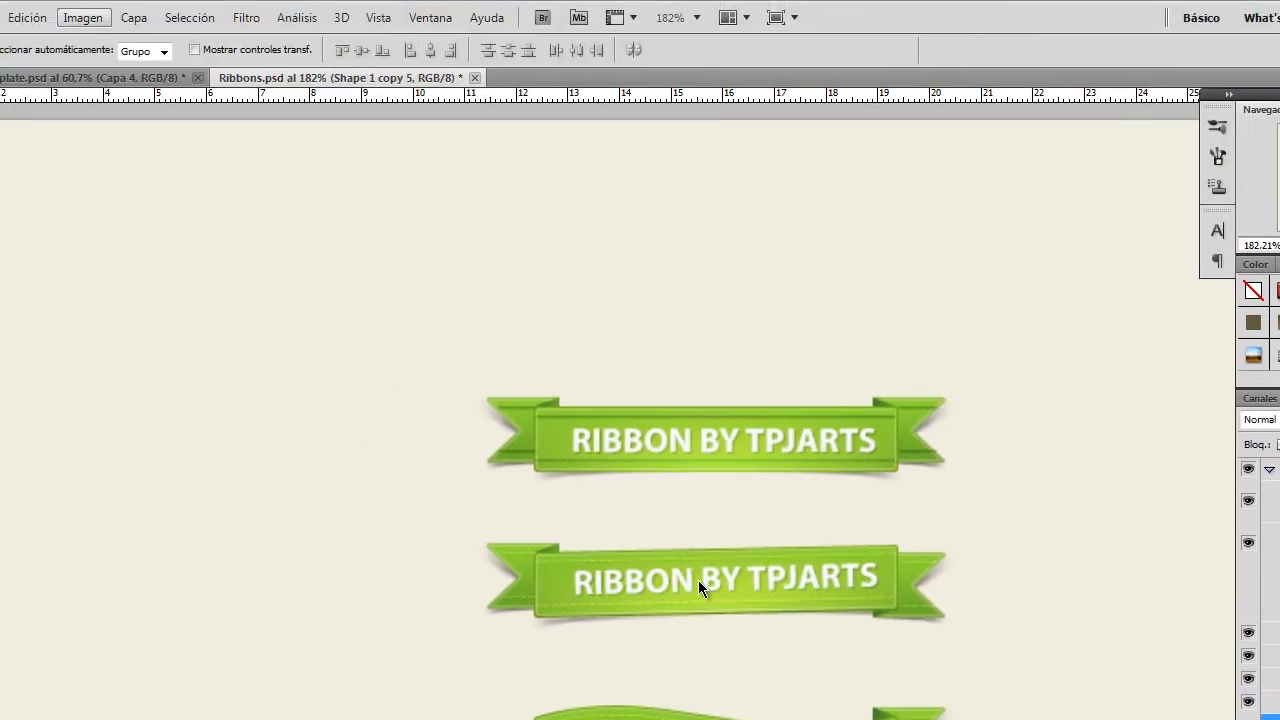
Recolour the first ribbon's base layer, Shape 1 copy 5, red with Hue/Saturation.
key("ctrl+u")
type("-121")
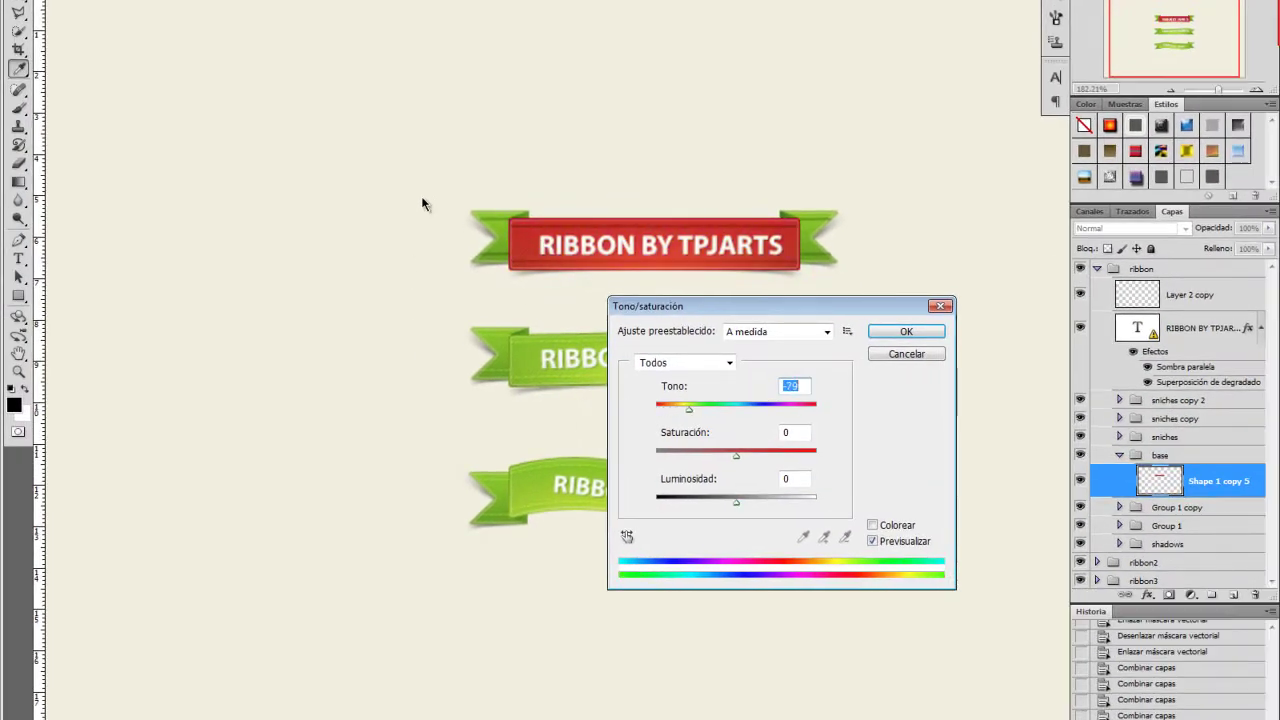
key("Return")
Recolour both tails of the first ribbon, Shape 2 in Group 1 copy and Group 1, red with Hue/Saturation.
key("alt+bracketright")
key("ctrl+u")
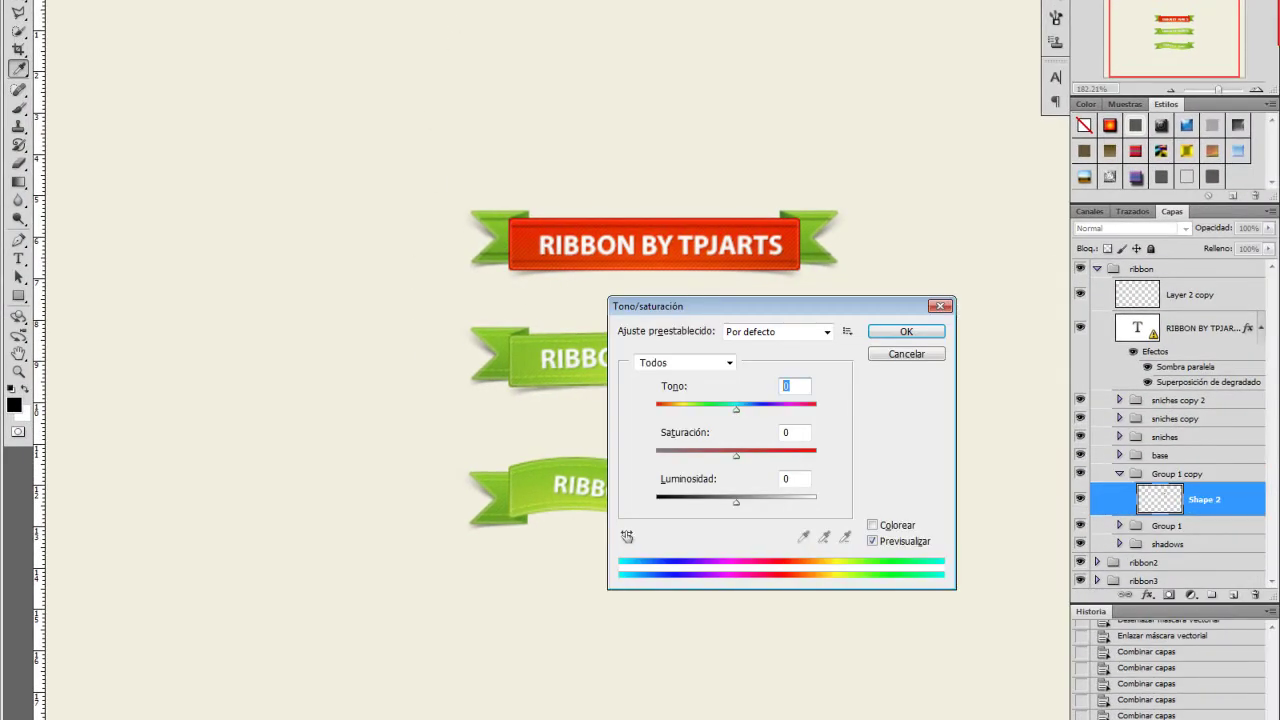
key("Return")
right_click(1160, 525)
key("Escape")
key("ctrl+u")
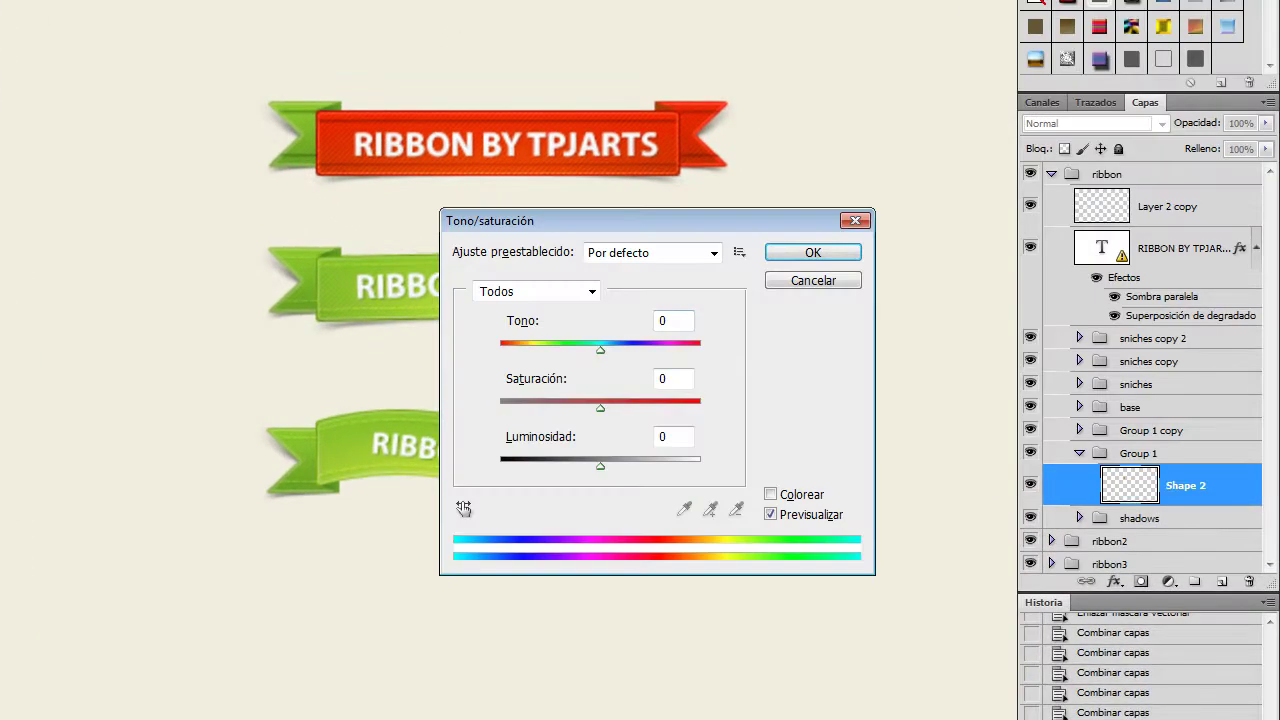
key("Return")
Replace the red ribbon's text with MEJORANDO PARA VOSOTROS and transfer the ribbon group to the Long template document.
key("Delete")
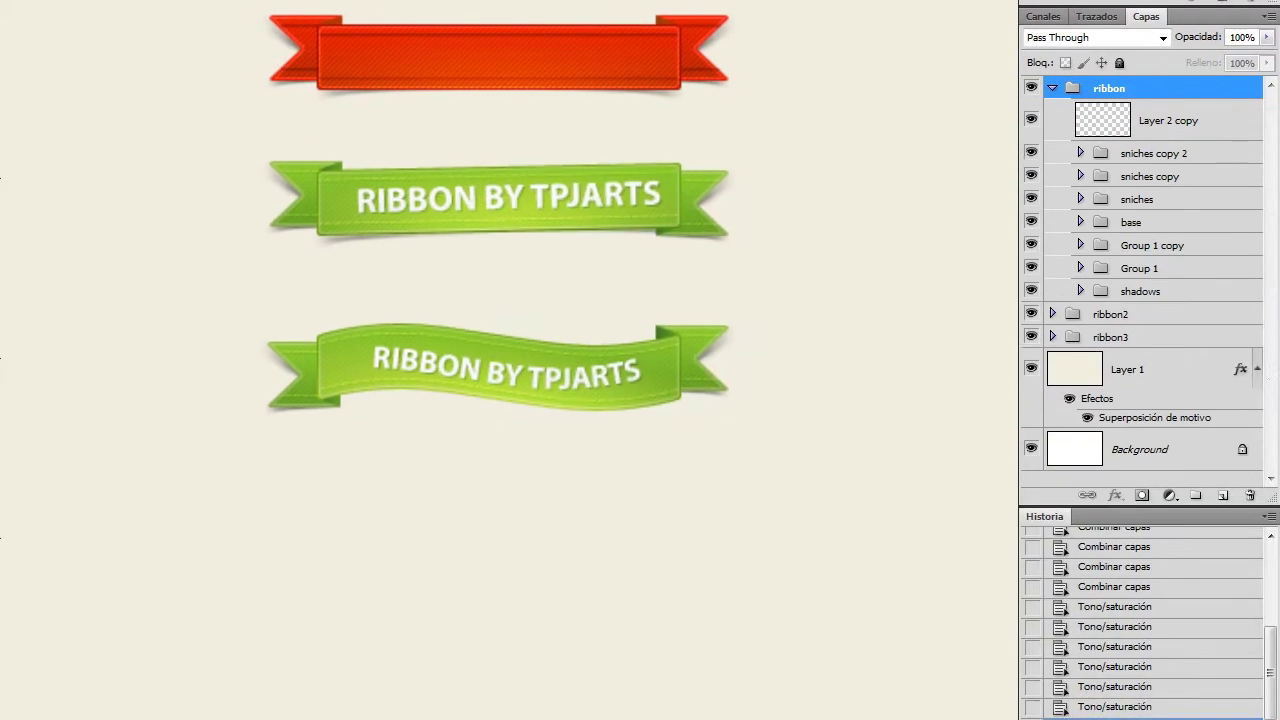
left_click(372, 128)
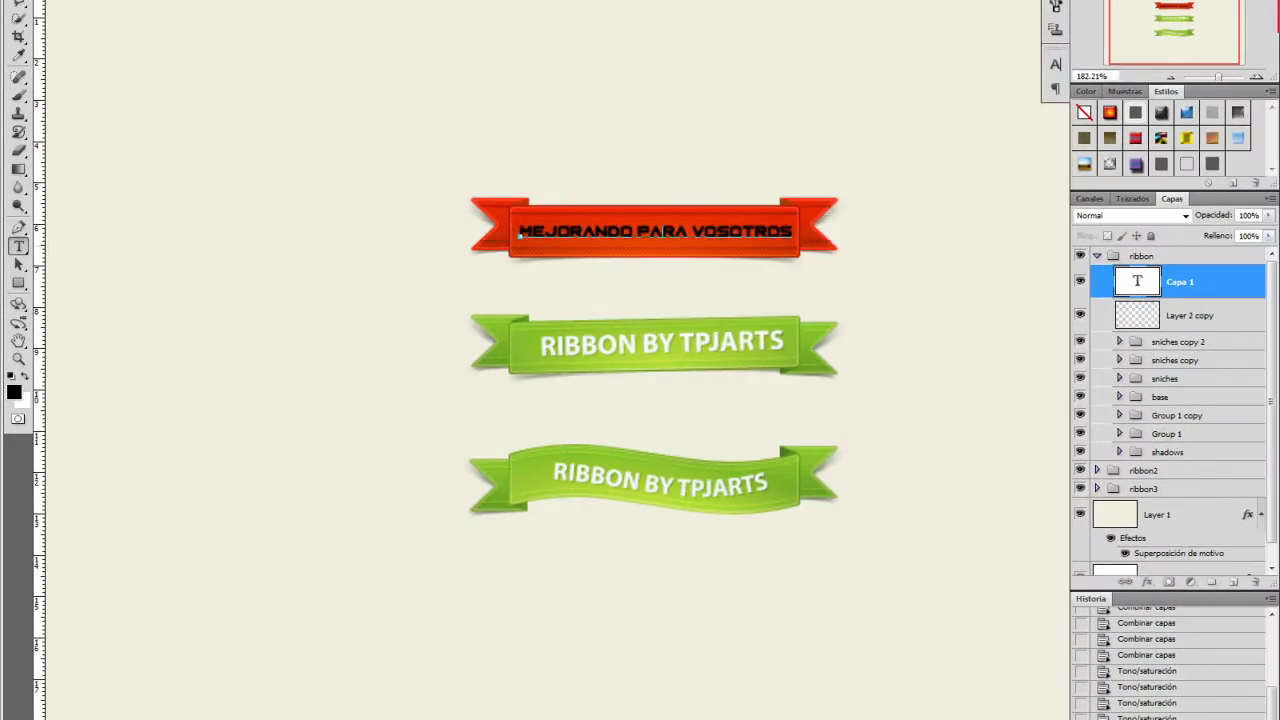
left_click_drag(654, 228, 270, 10)
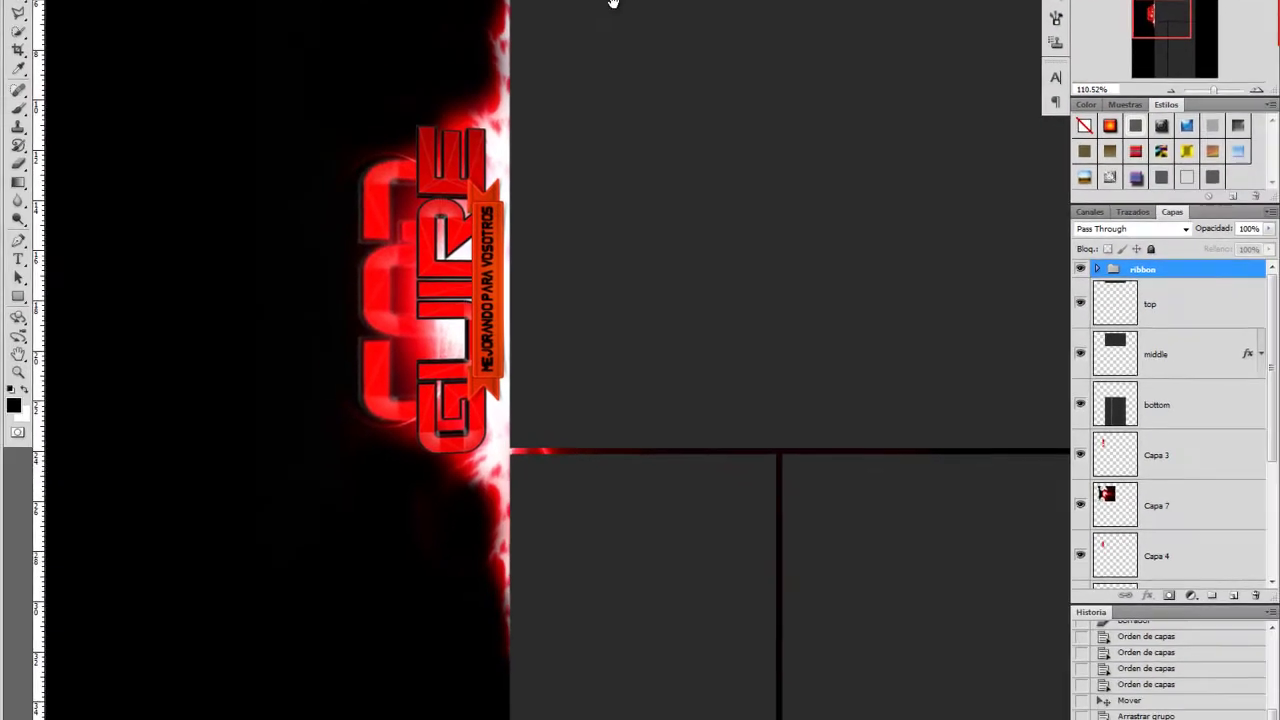
Open the colour-correction pack, bring its eight atrixstic groups into the template and move them down the layer stack.
key("ctrl+o")
double_click(398, 204)
scroll(670, 290, "down", 3)
left_click(420, 289)
key("Return")
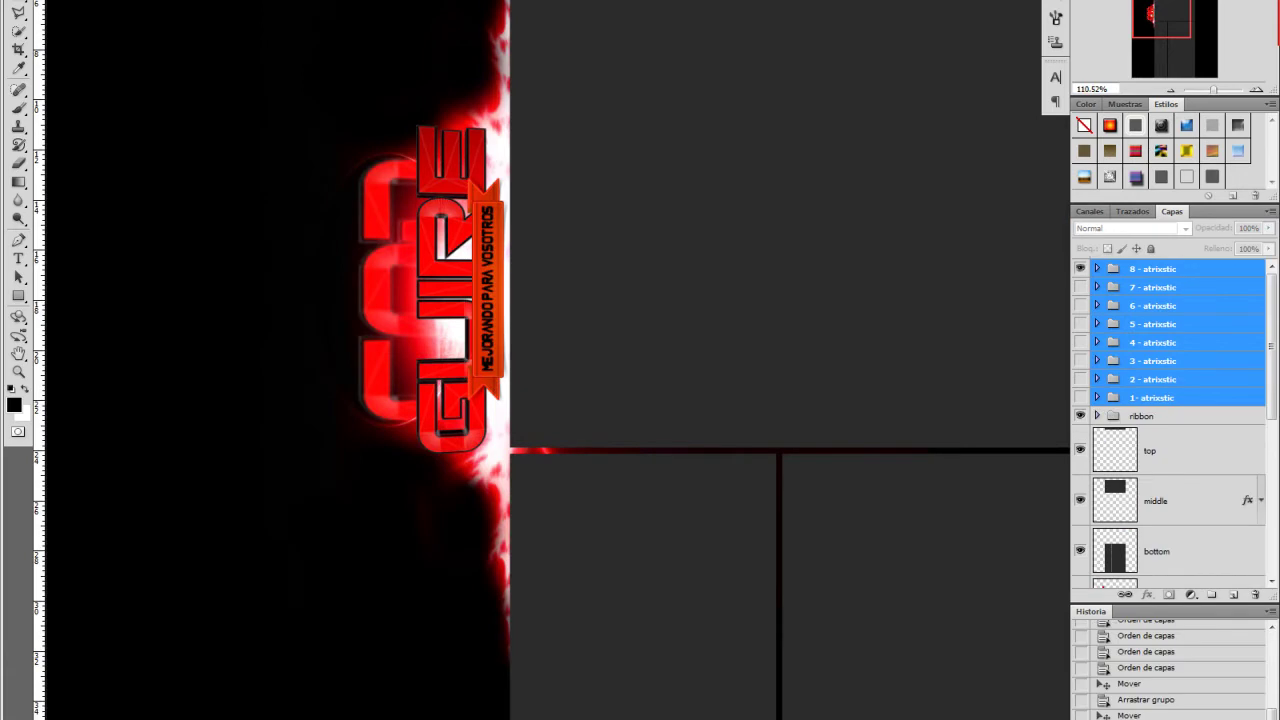
key("ctrl+[")
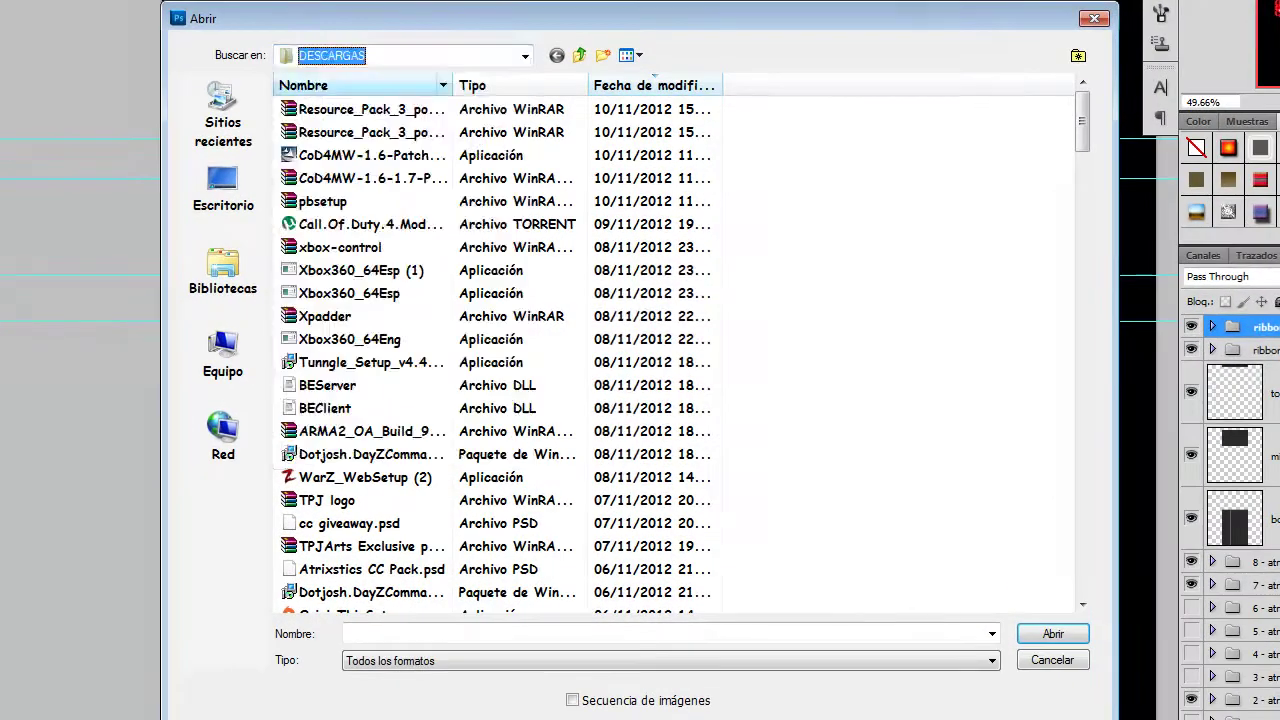
Open the twitter (5) bird icon from the Icons folder, bring it into the template document and recolour it blue.
double_click(419, 150)
double_click(322, 135)
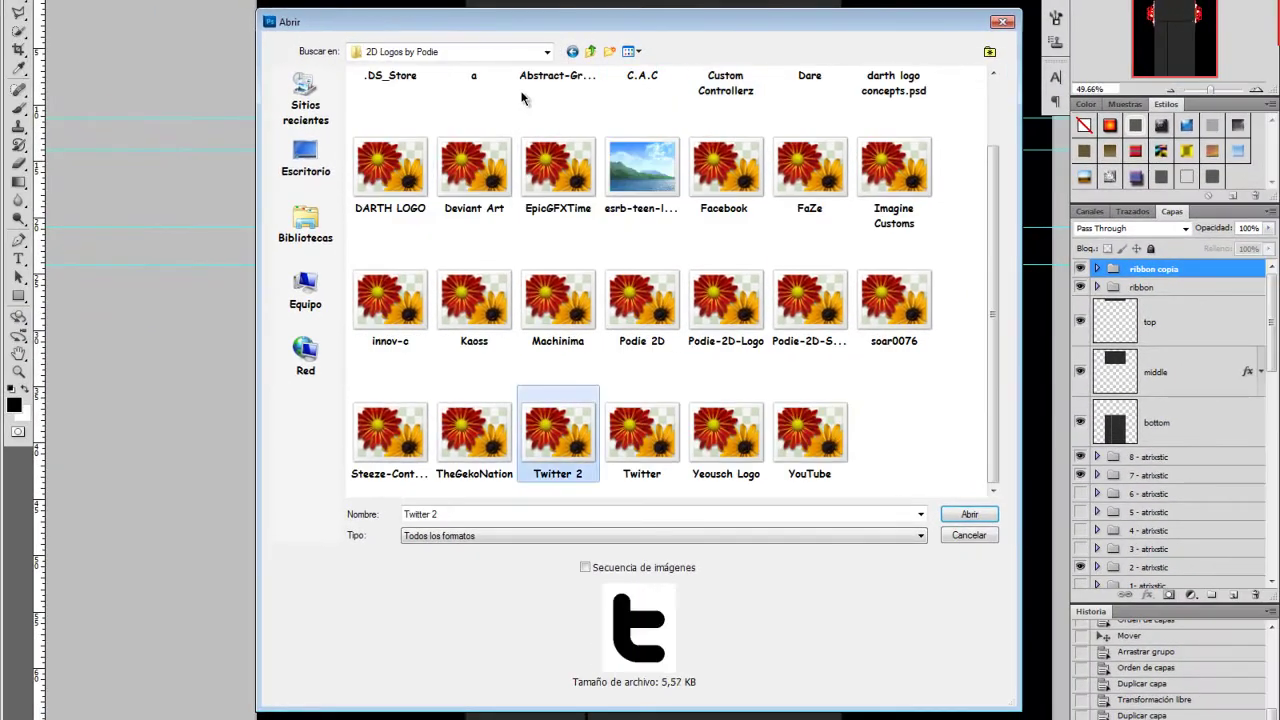
left_click(548, 51)
key("Up")
key("Return")
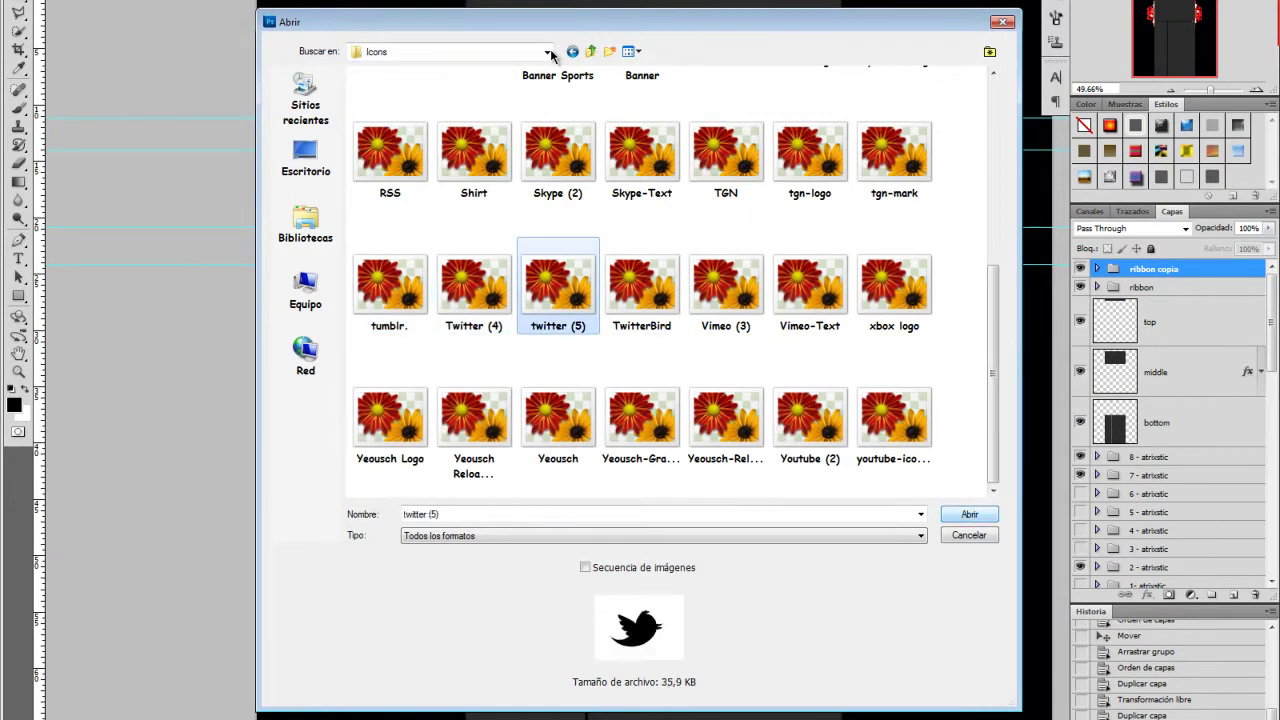
key("Return")
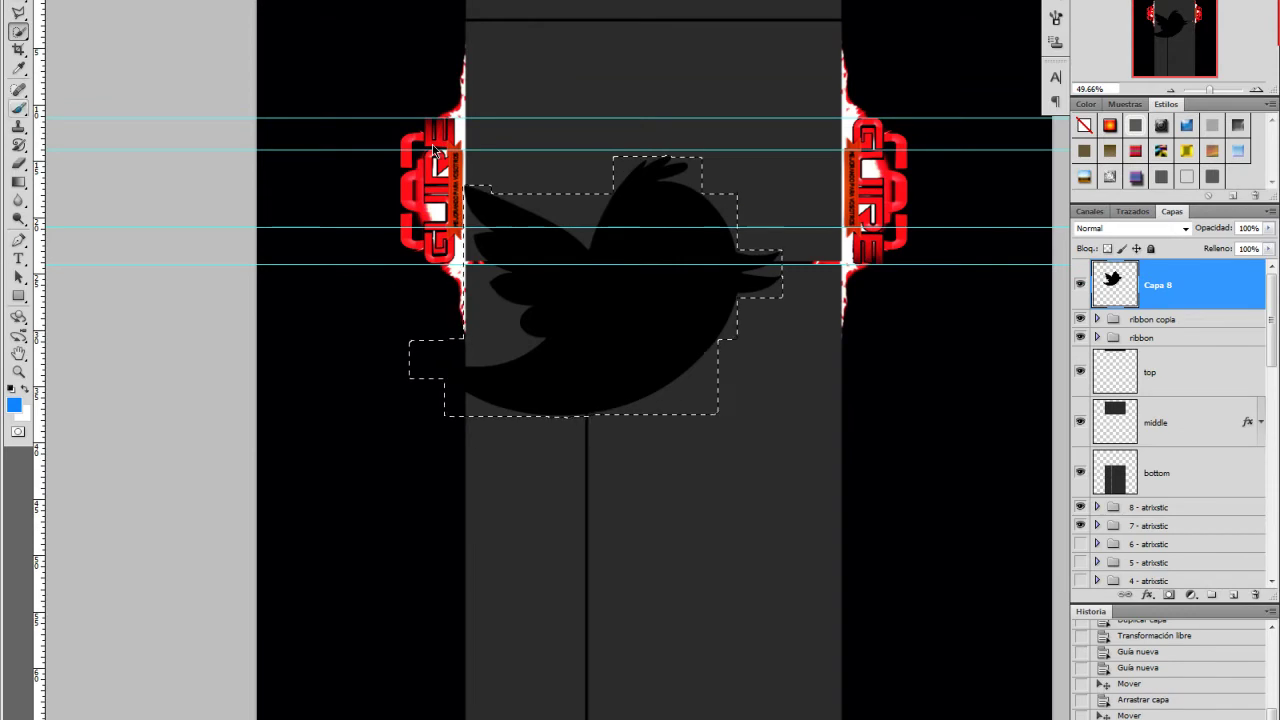
key("ctrl+alt+z")
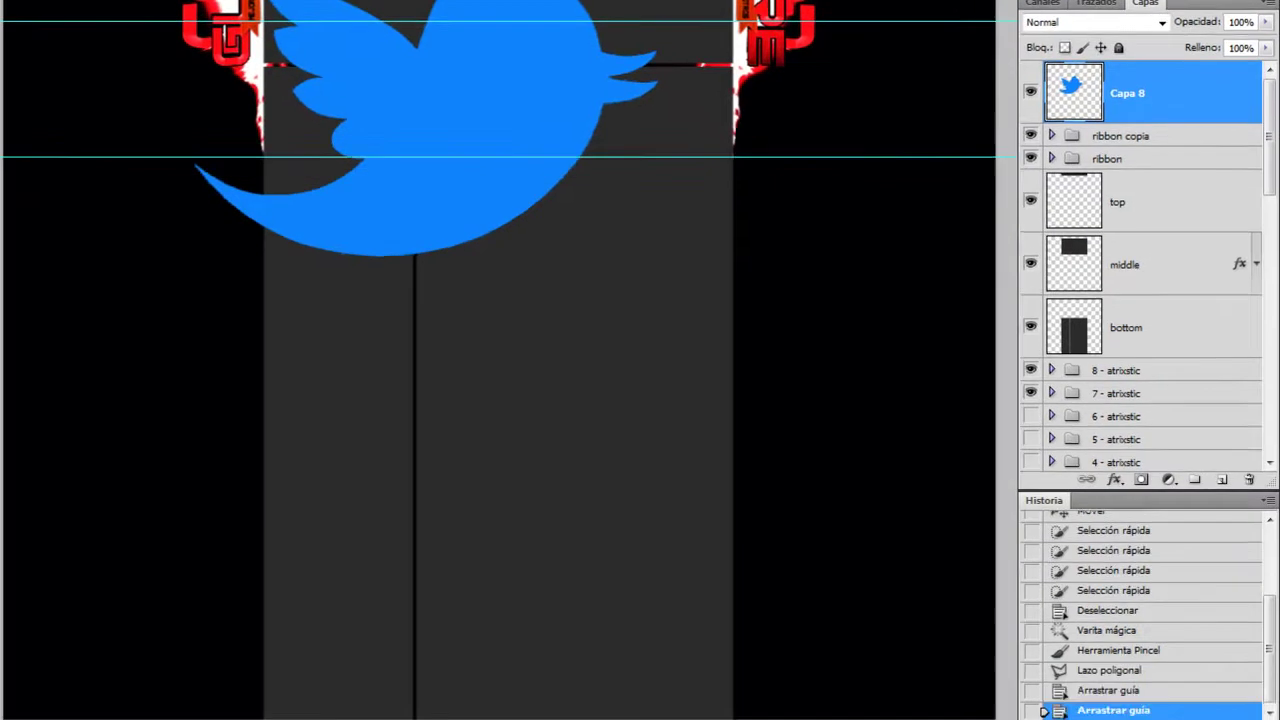
Scale the blue bird to about 8% and place it near the template's upper edge, just left of the grey column.
key("ctrl+t")
left_click_drag(586, 386, 311, 299)
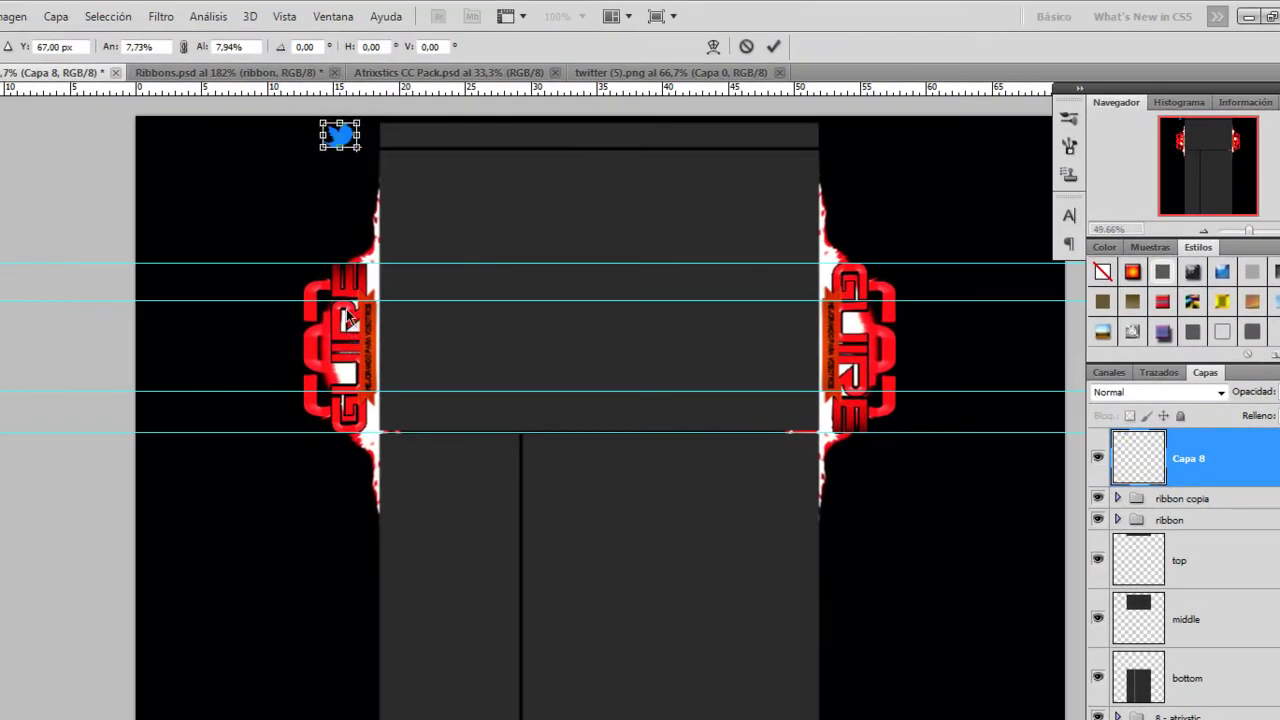
scroll(347, 318, "up", 3)
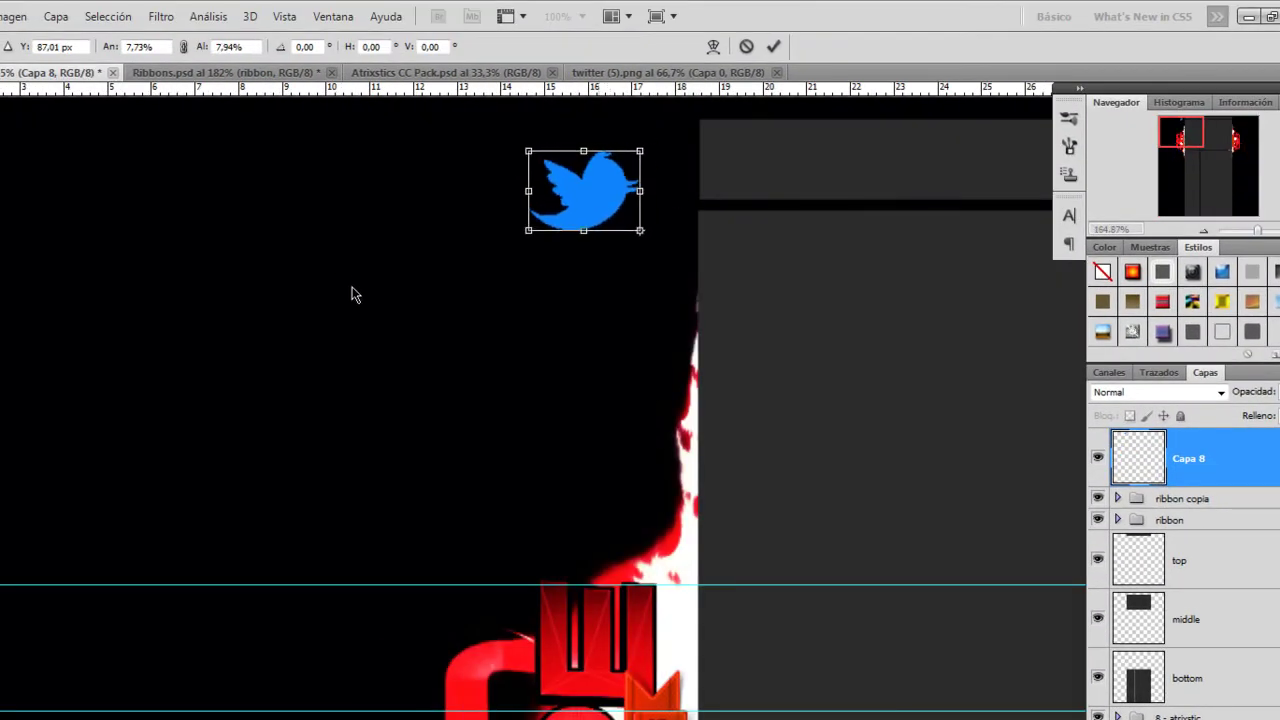
key("Return")
key("t")
left_click(434, 264)
type("GUIRE COD")
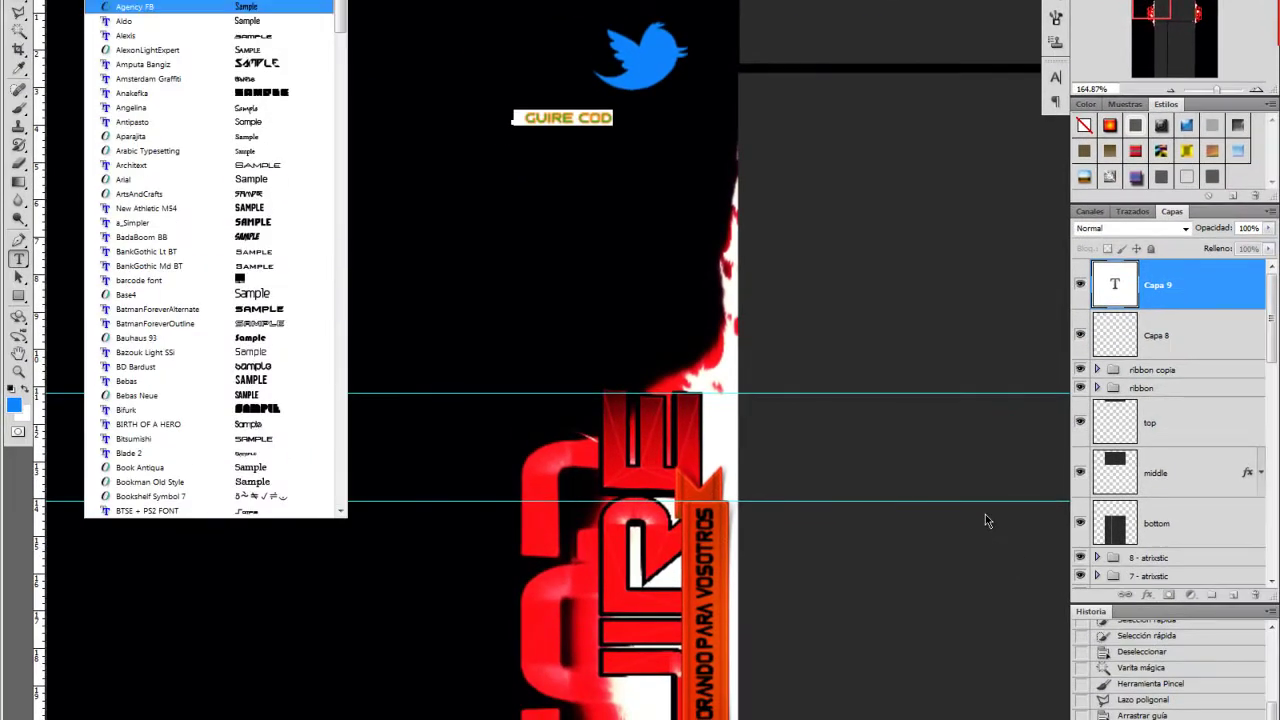
key("Return")
key("Down")
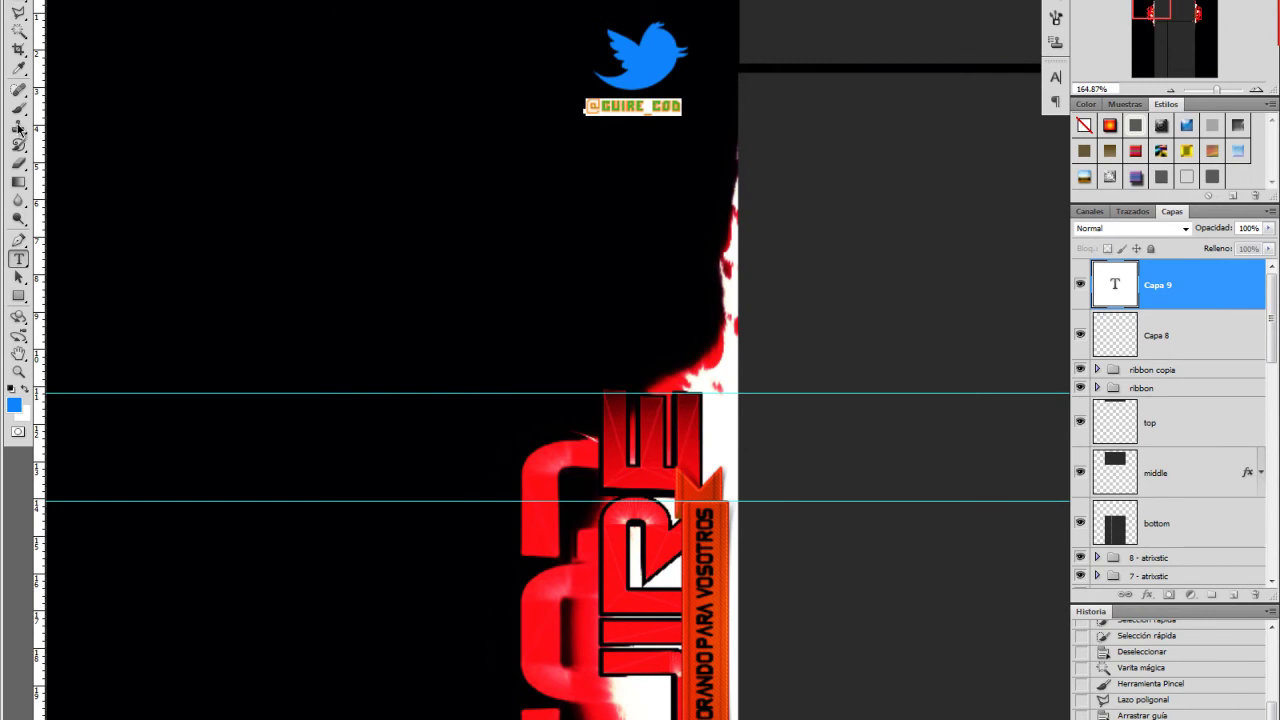
key("Down")
key("Down")
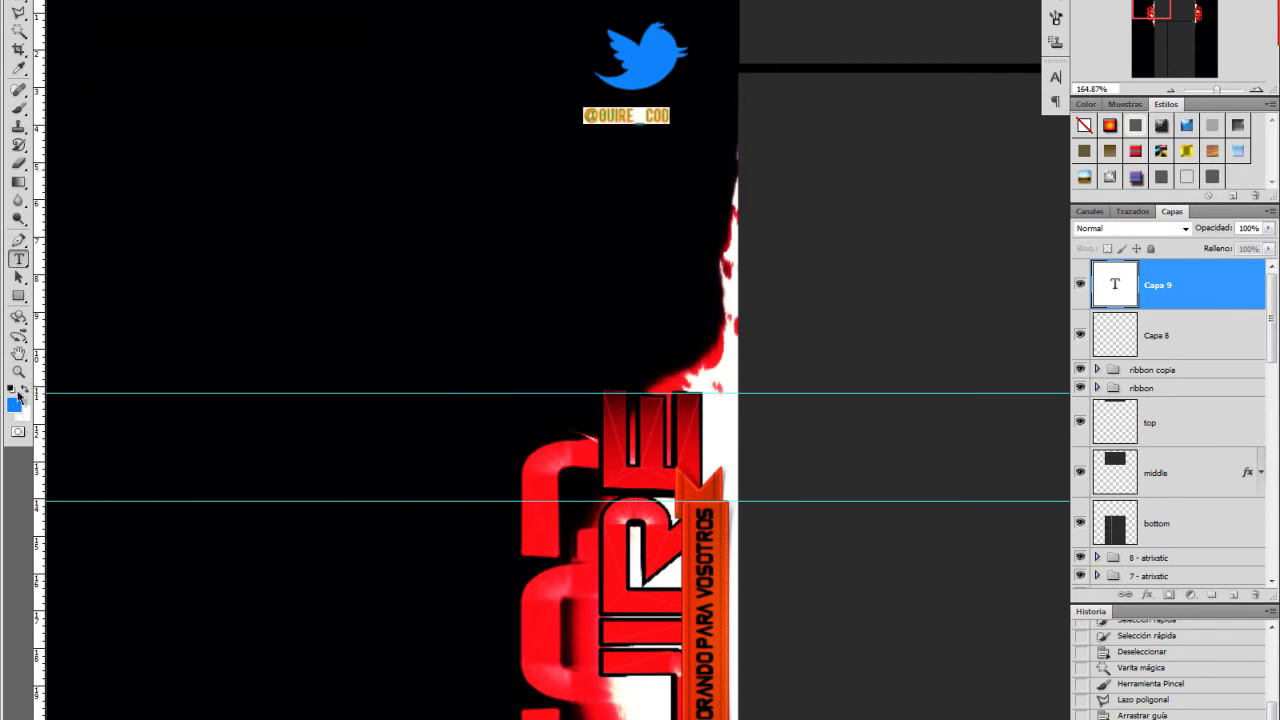
Add the text SIGUEME EN across the Twitter bird and give it an outside stroke.
key("Return")
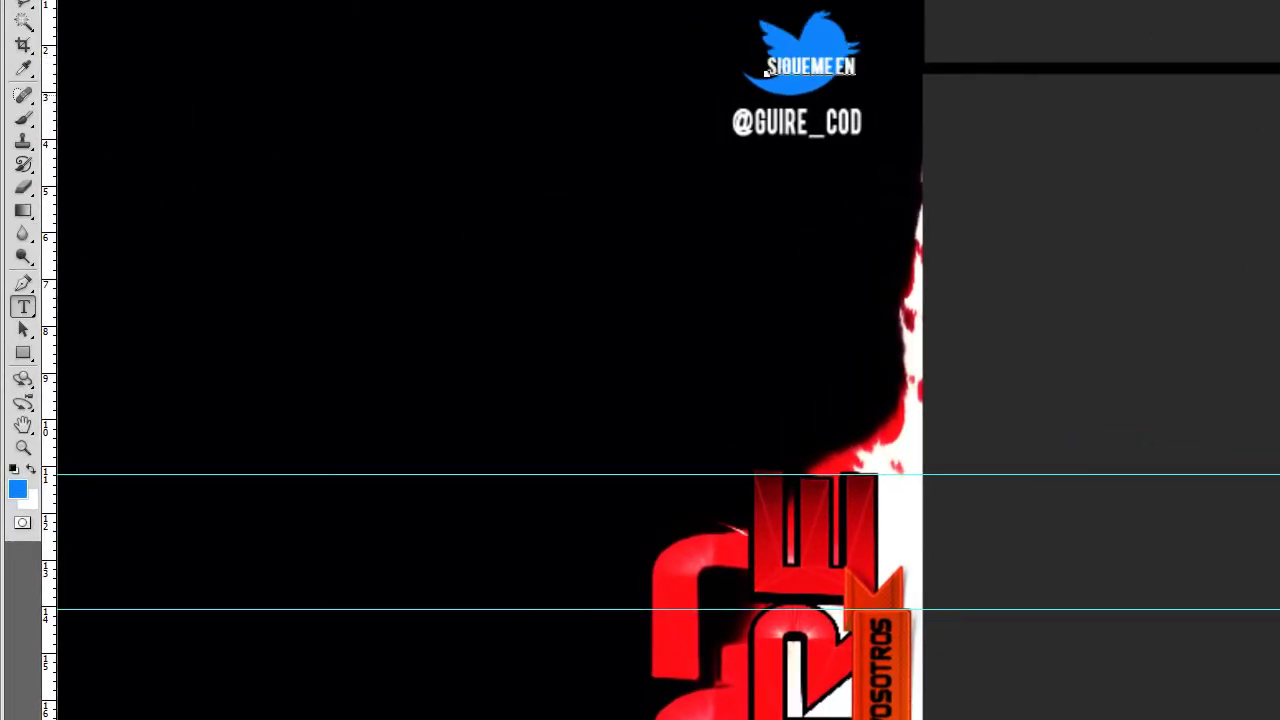
key("Return")
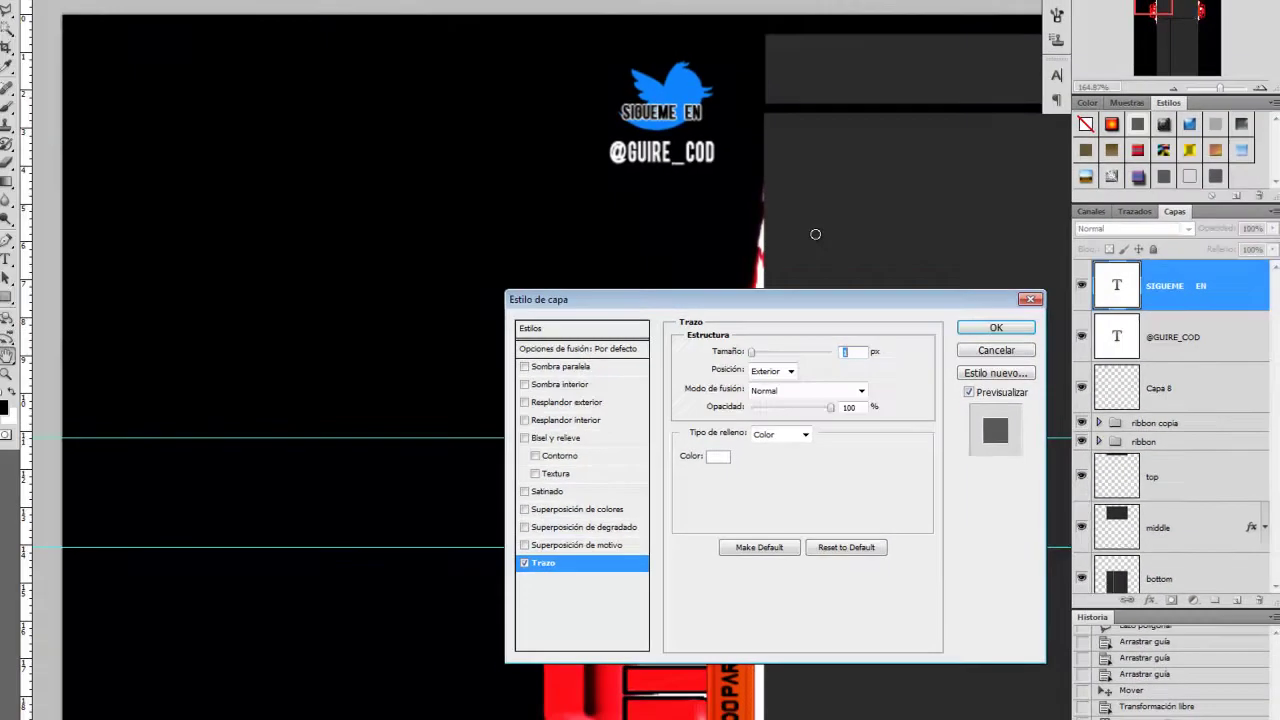
key("Return")
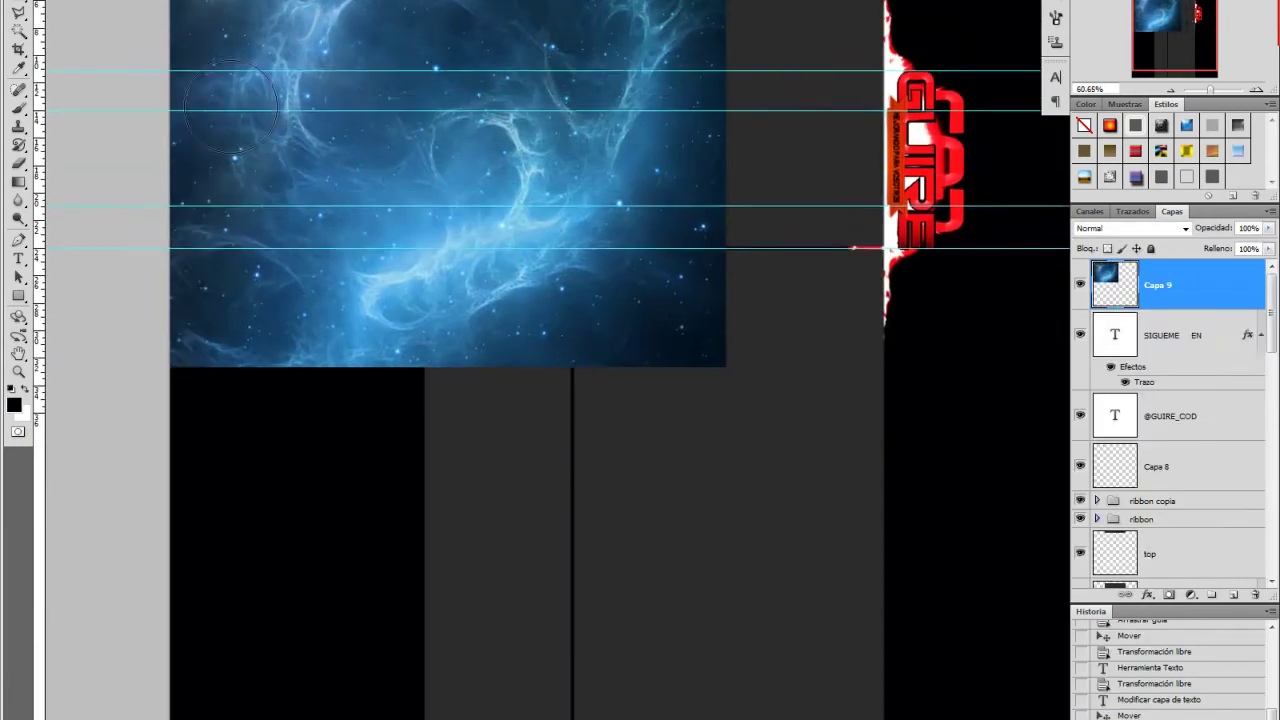
Shrink the blue nebula image over the left GUIRE logo, set it to Color Dodge blending and erase the excess.
scroll(230, 105, "up", 5)
key("ctrl+t")
left_click_drag(103, 94, 280, 234)
key("shift+alt+d")
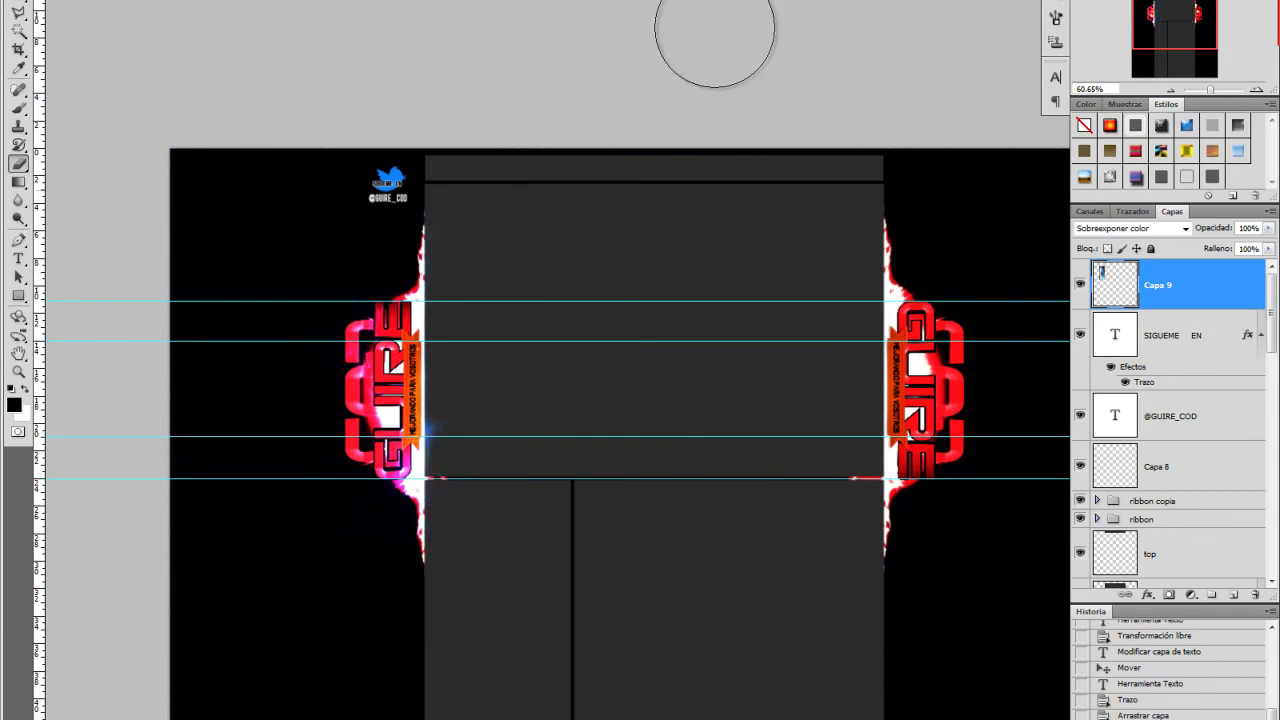
key("Return")
Duplicate the nebula layer, fit the copy over the right GUIRE logo and erase its excess.
key("ctrl+t")
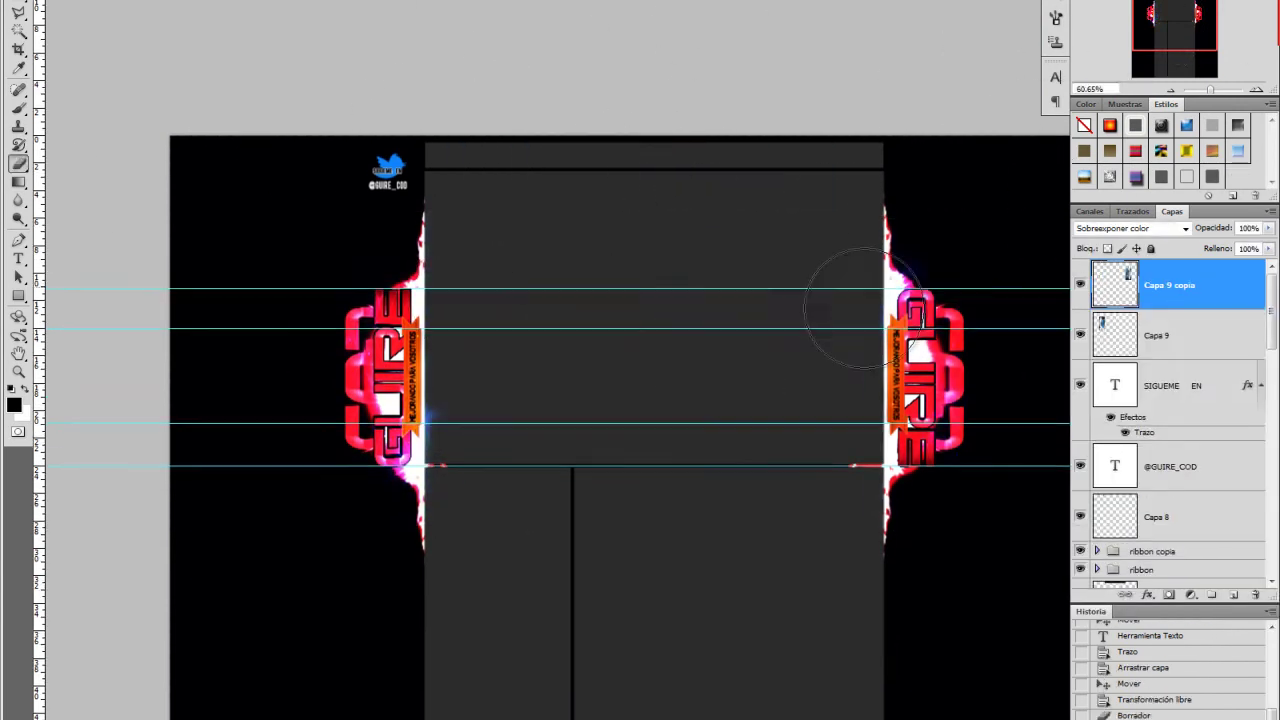
scroll(471, 343, "up", 4)
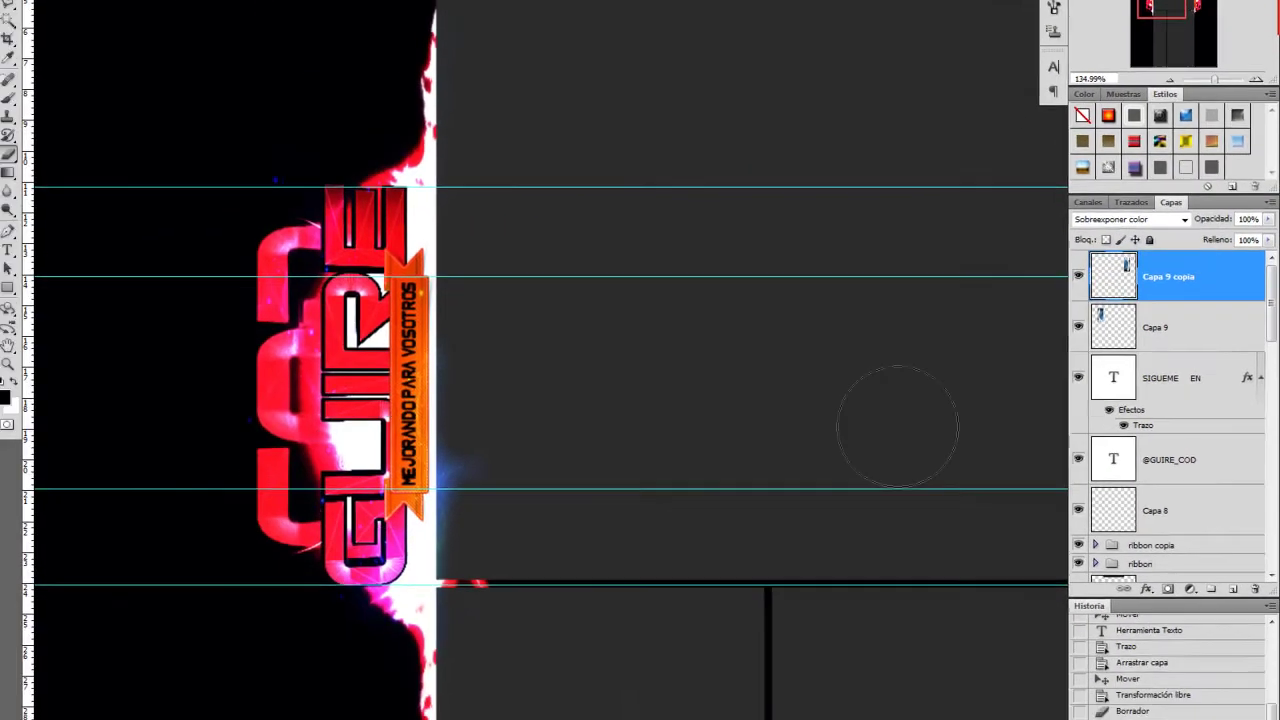
key("ctrl+0")
Save the layered design as a Photoshop PSD file within the PERSONAS folder.
key("ctrl+shift+s")
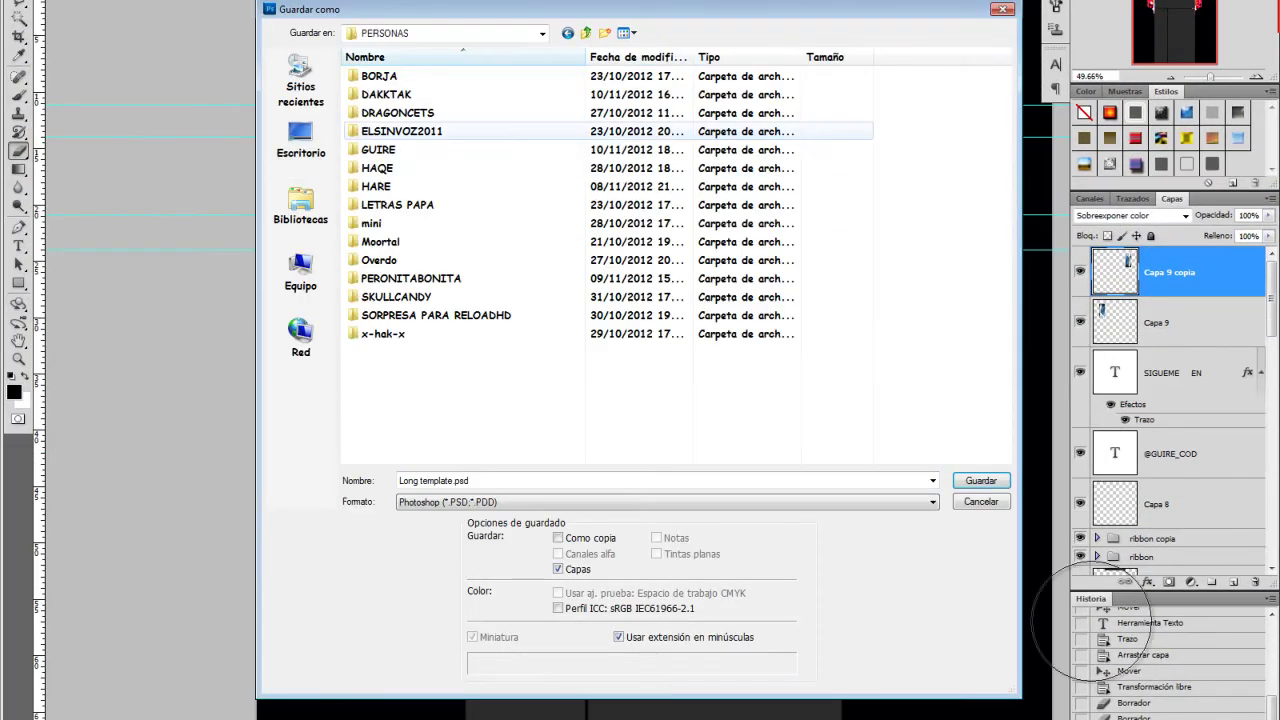
key("Return")
key("Return")
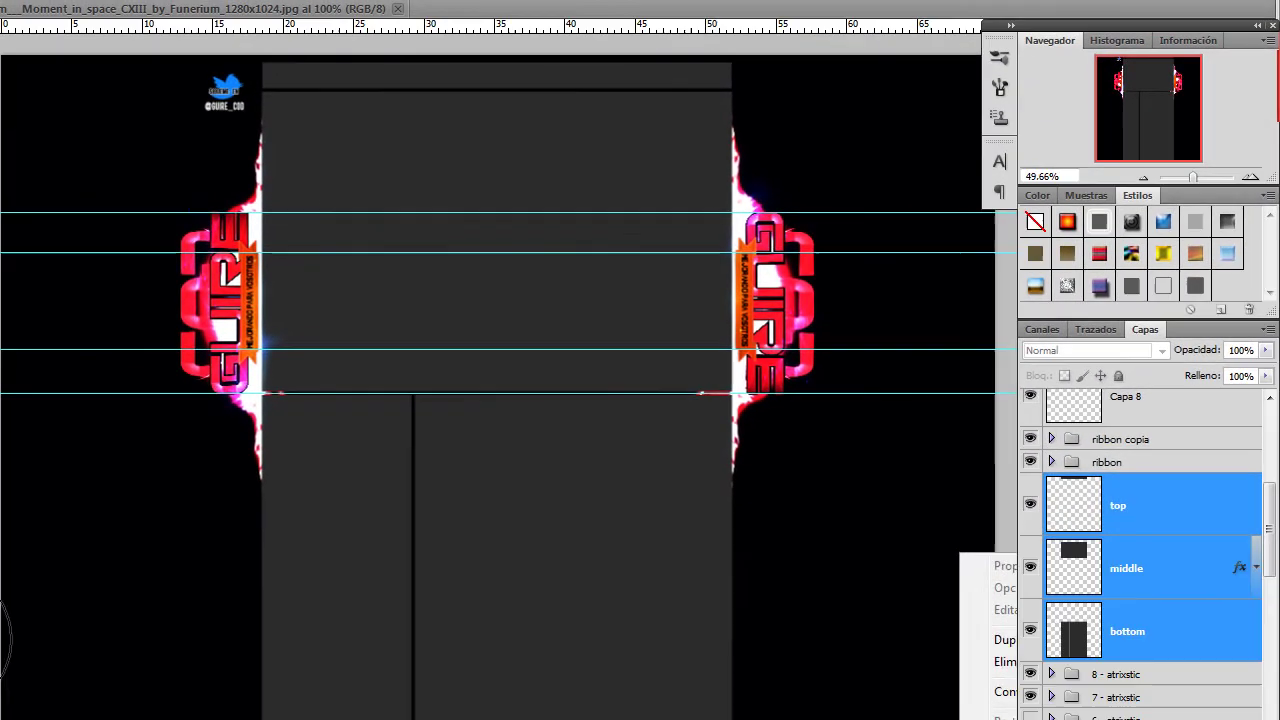
Add a small white "designed by" credit with the designer's username above the left GUIRE logo.
key("Escape")
key("ctrl+1")
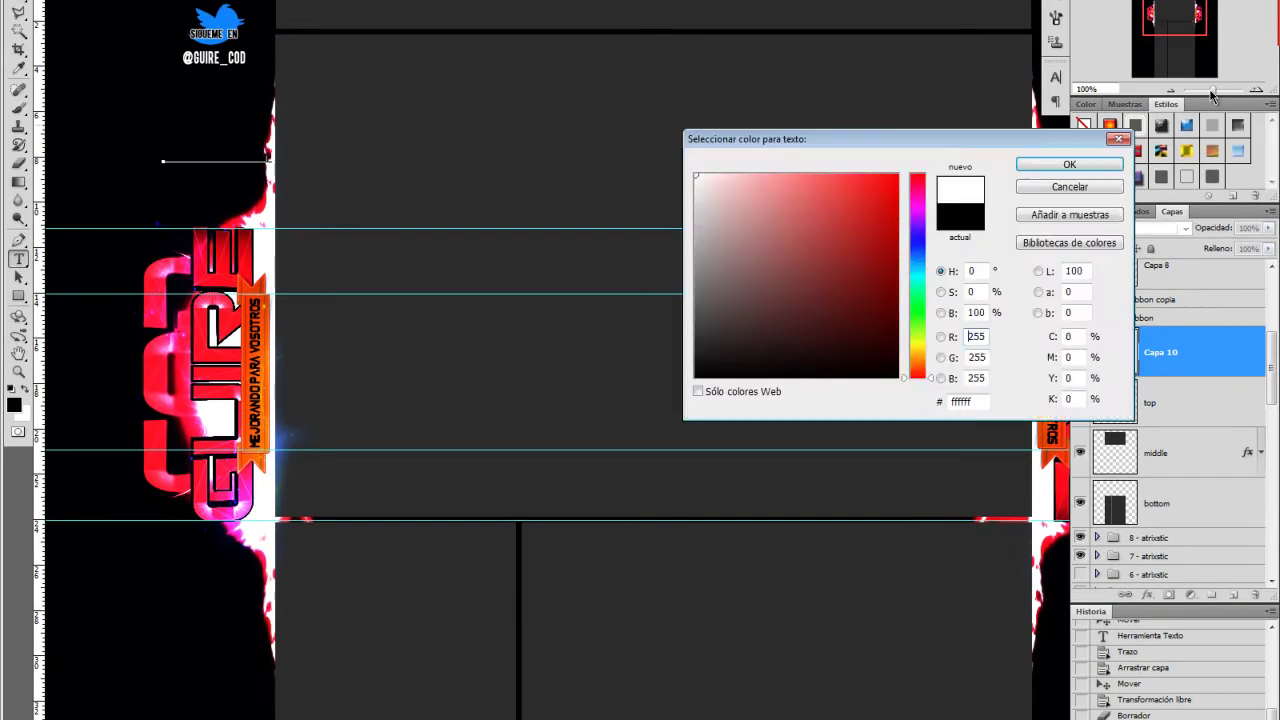
key("Return")
Copy the merged artwork into a new single-layer document and save it as a progressive JPEG at quality 12.
key("alt+f")
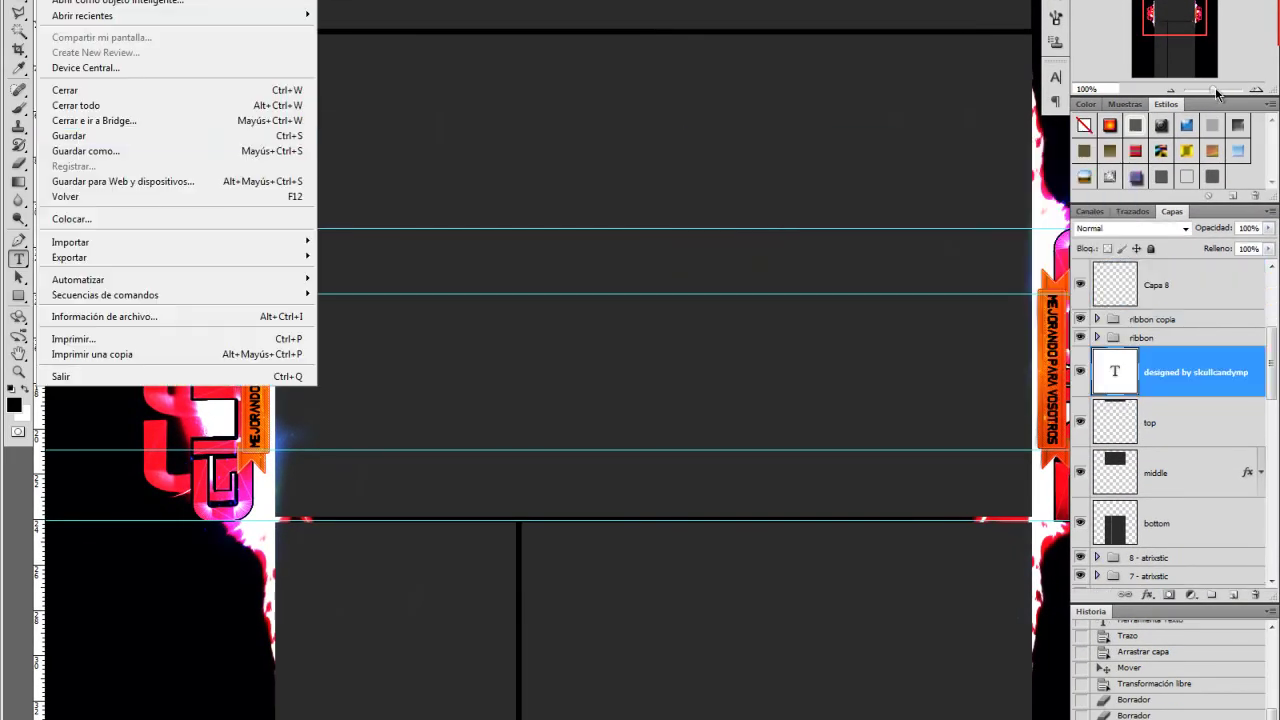
key("ctrl+shift+s")
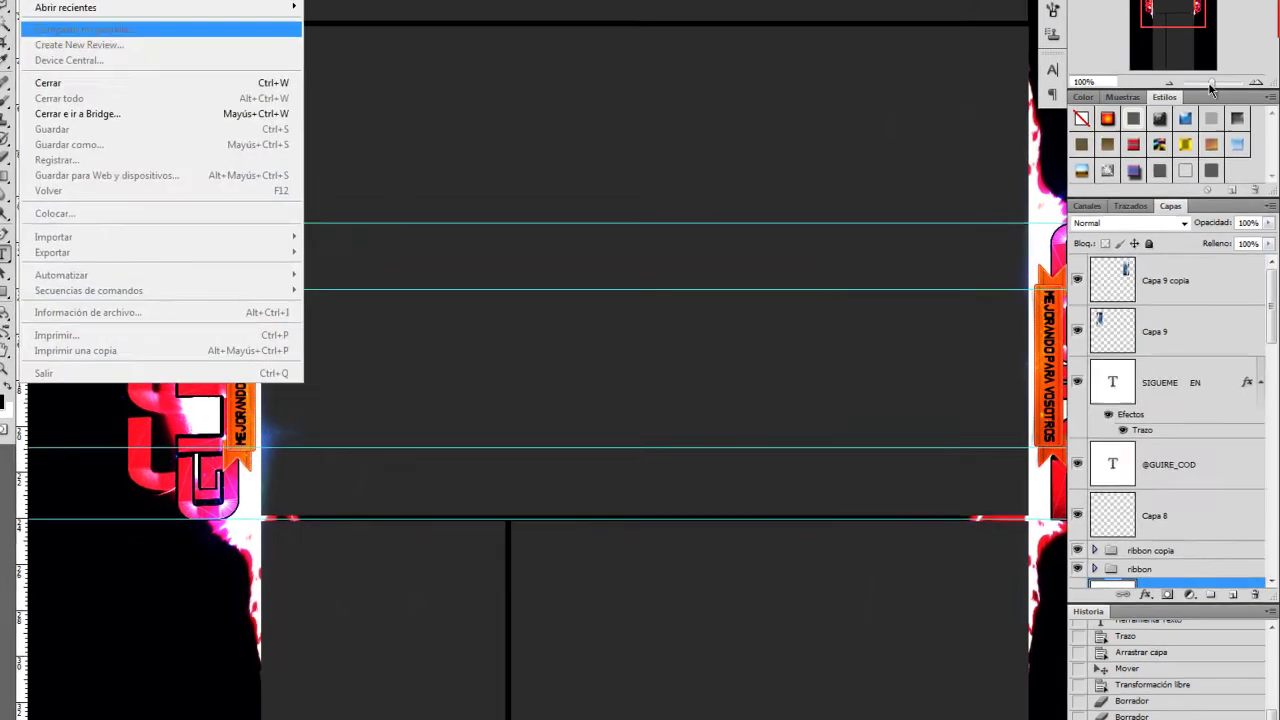
key("ctrl+shift+s")
key("Return")
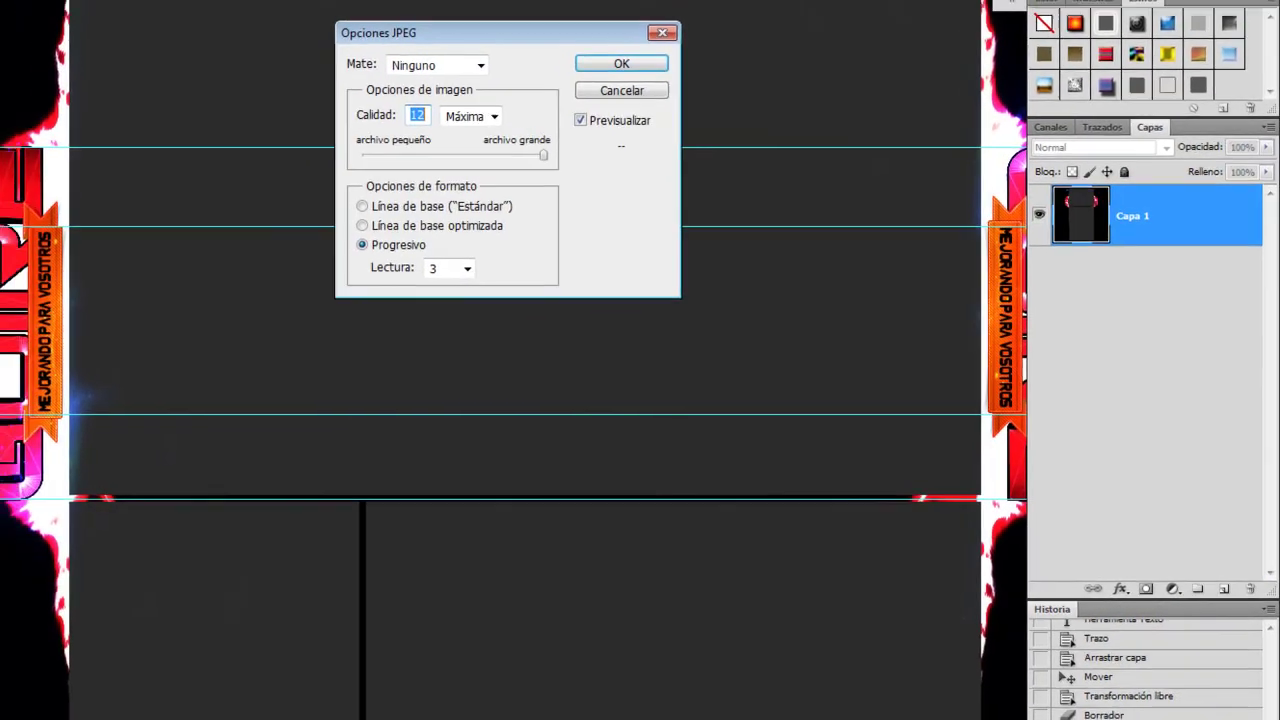
key("Return")
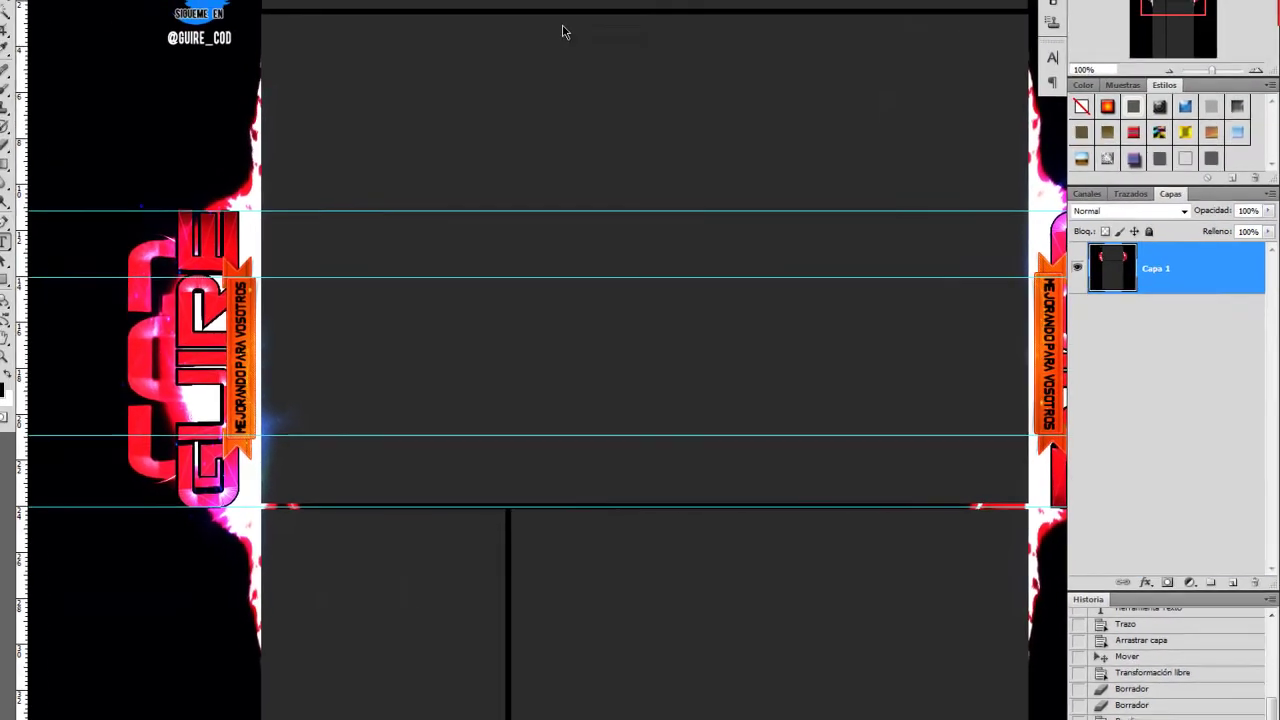